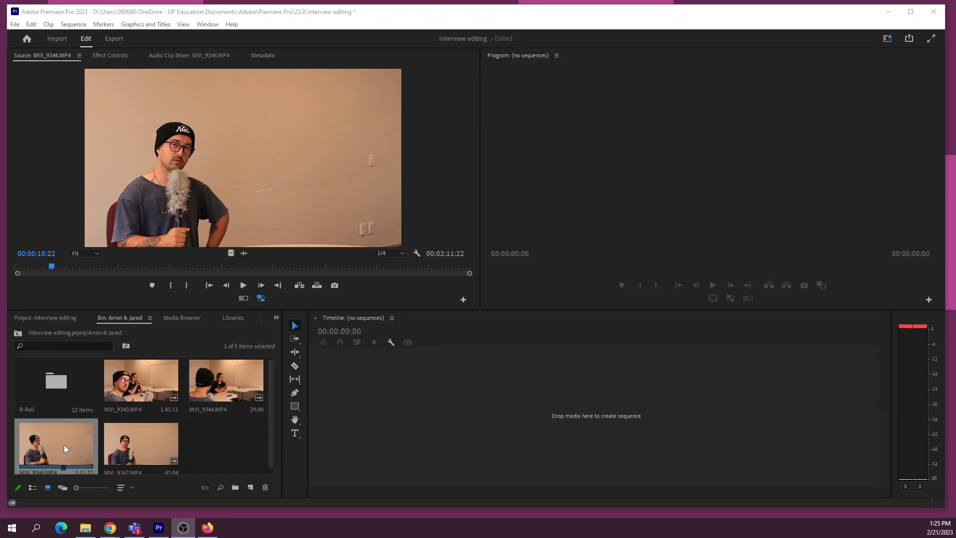
# Create a new sequence by placing the MVI_9346.MP4 clip from the bin into the empty timeline.
pyautogui.click(64, 444)
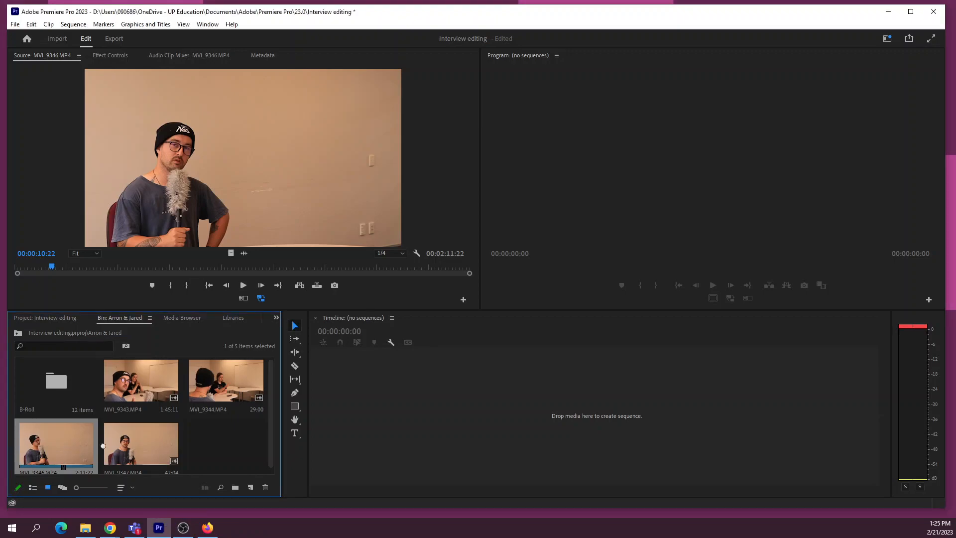
pyautogui.moveTo(64, 444); pyautogui.dragTo(370, 404)
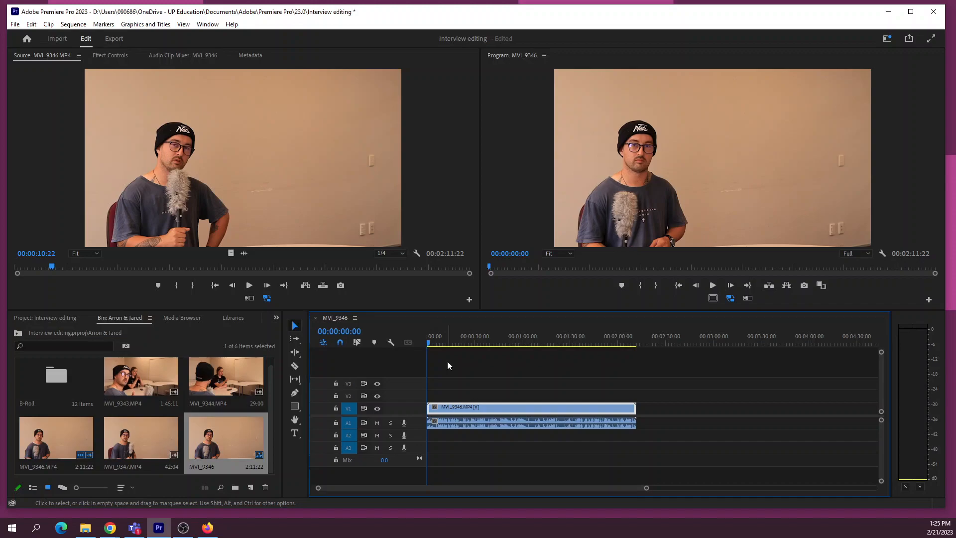
# Enable linked selection and trim the opening of MVI_9346.MP4 up to 00:00:06:24, closing the gap at the start of the sequence.
pyautogui.press('space')
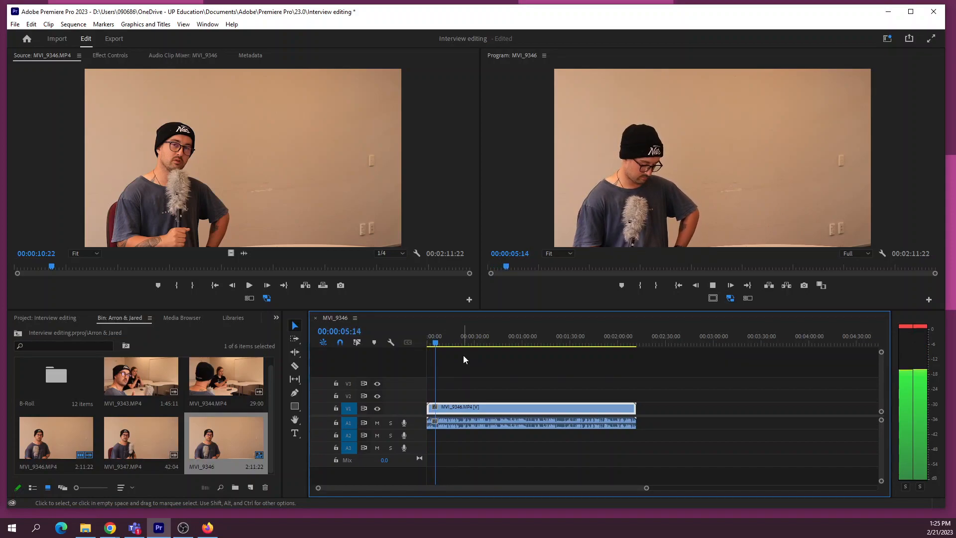
pyautogui.press('space')
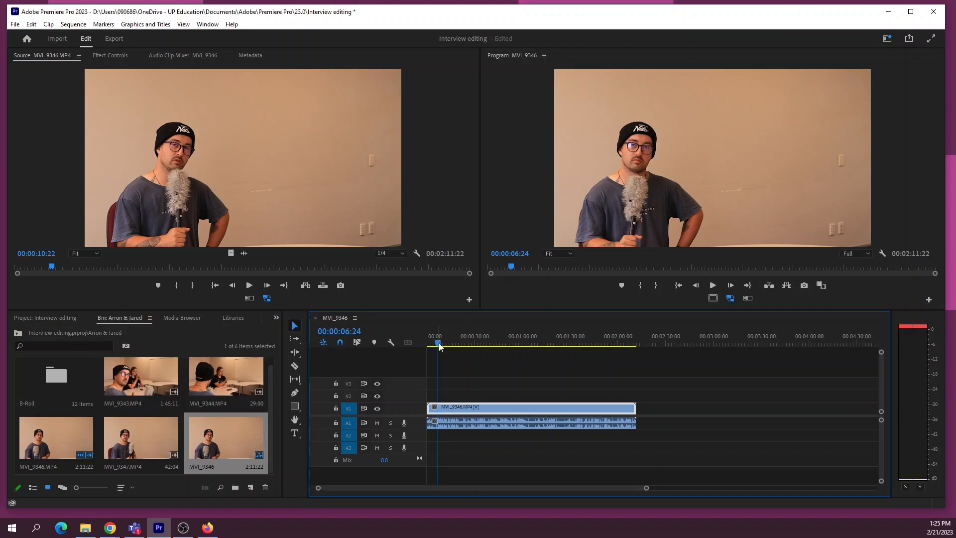
pyautogui.click(357, 342)
pyautogui.click(433, 362)
pyautogui.moveTo(432, 411); pyautogui.dragTo(473, 412)
pyautogui.click(429, 341)
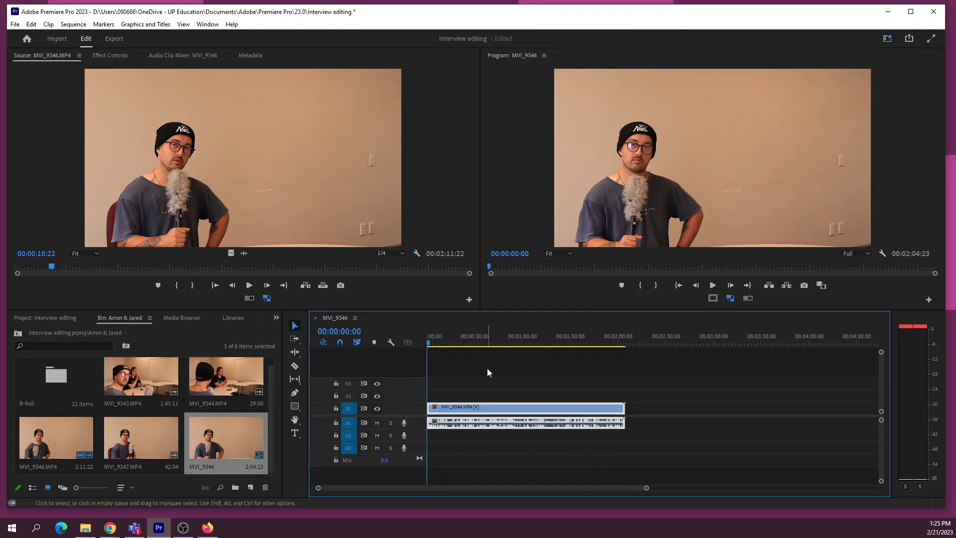
# Play the trimmed opening and split the MVI_9346.MP4 clip with the Razor tool at 00:00:13:07.
pyautogui.press('space')
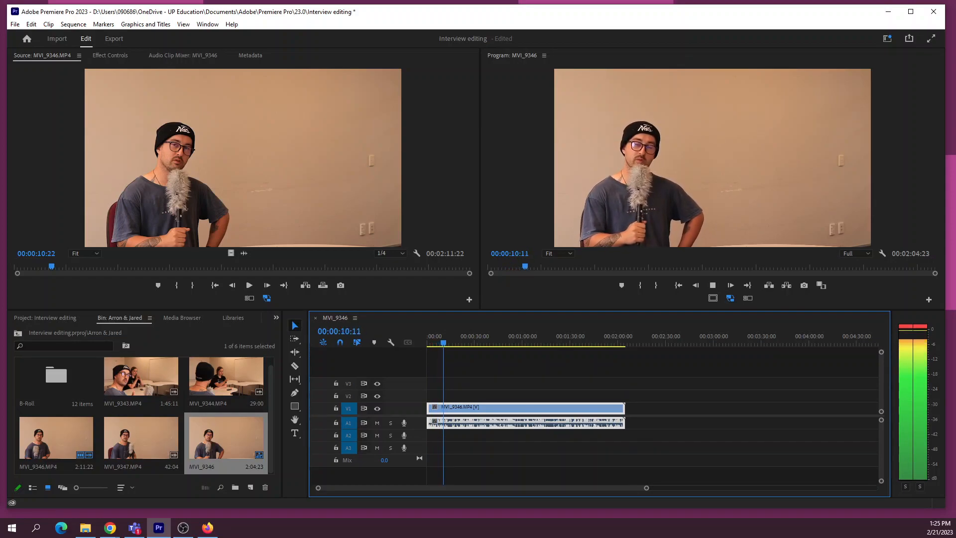
pyautogui.press('space')
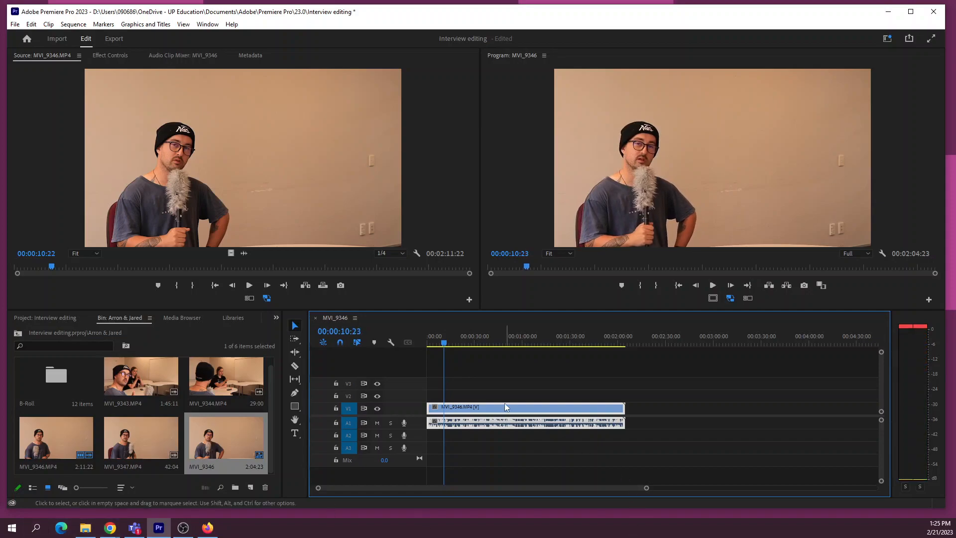
pyautogui.press('=')
pyautogui.moveTo(463, 339); pyautogui.dragTo(471, 339)
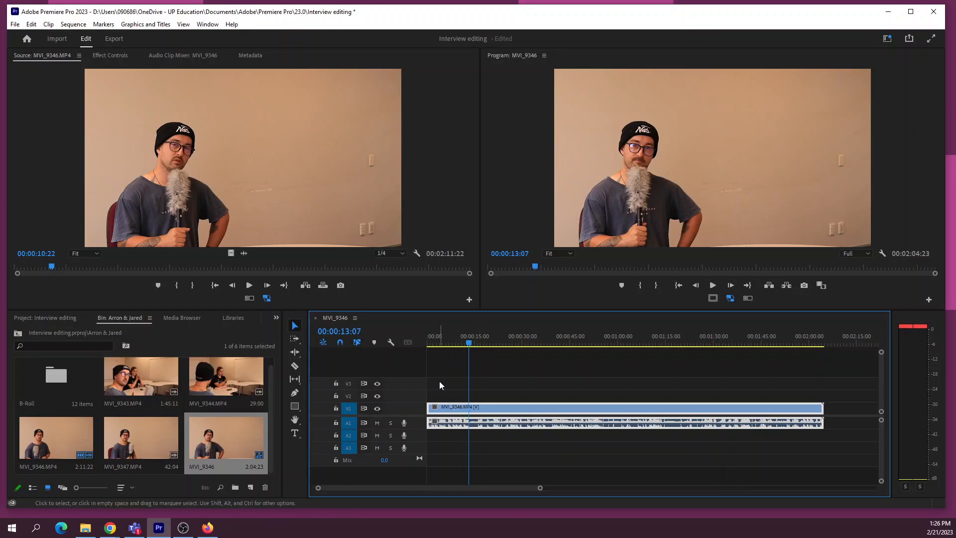
pyautogui.click(295, 366)
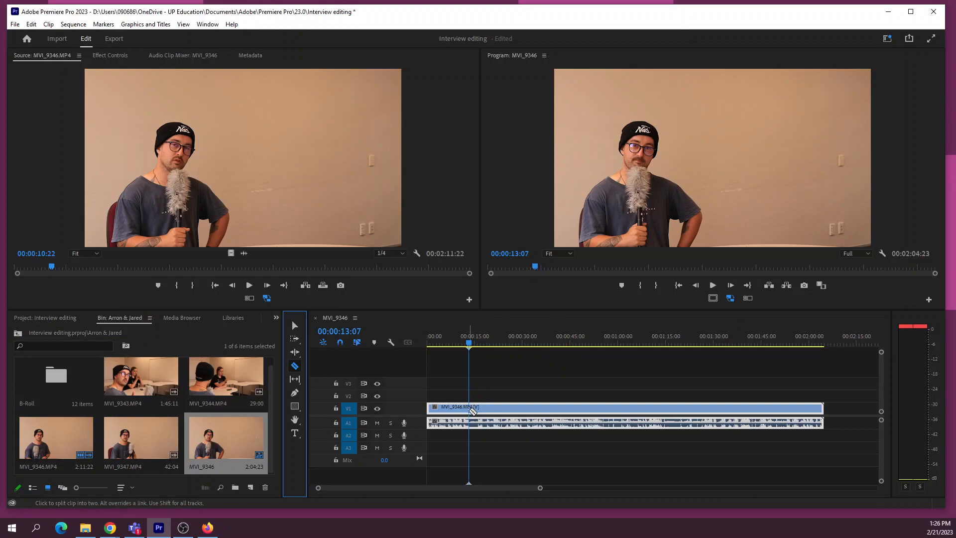
pyautogui.click(469, 408)
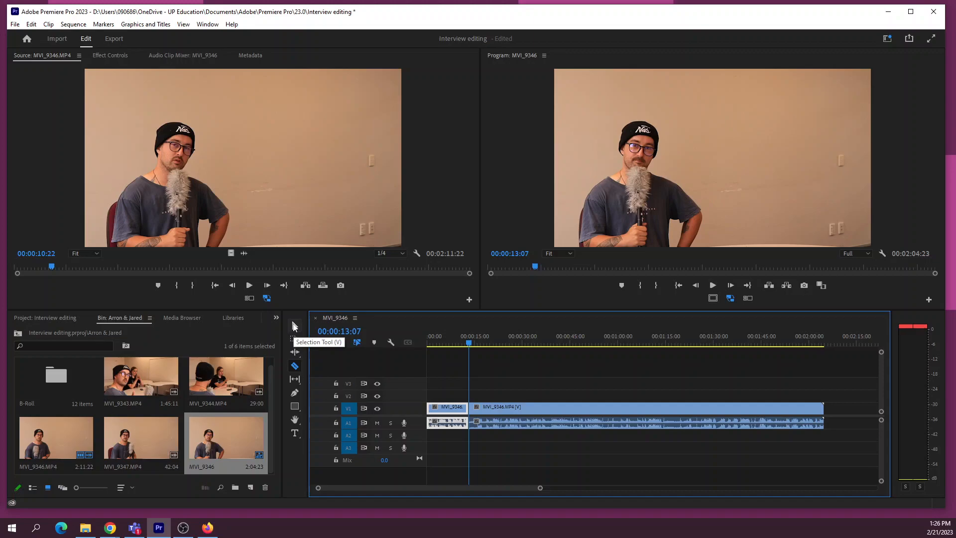
pyautogui.click(294, 326)
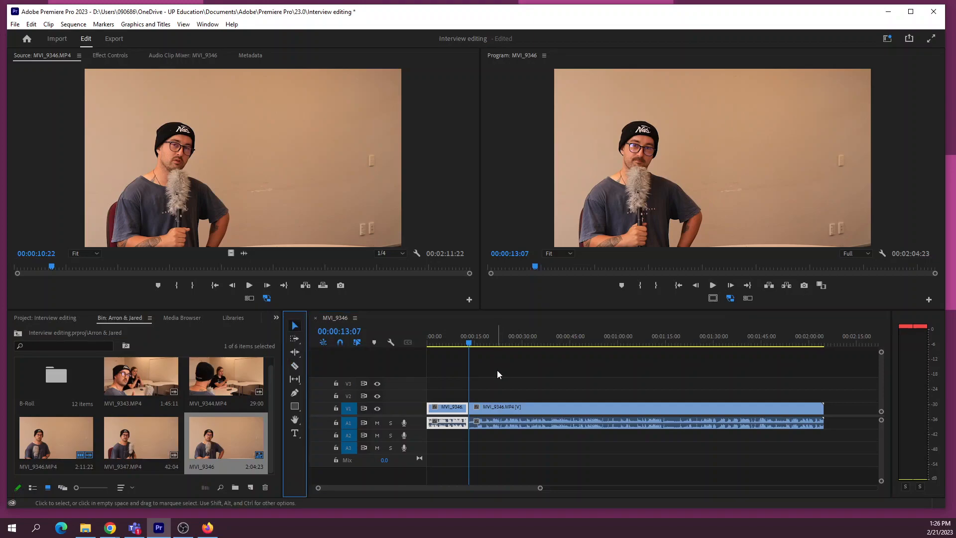
# Choose the Ripple Edit tool and increase the height of audio track A1 to enlarge its waveform.
pyautogui.click(300, 354)
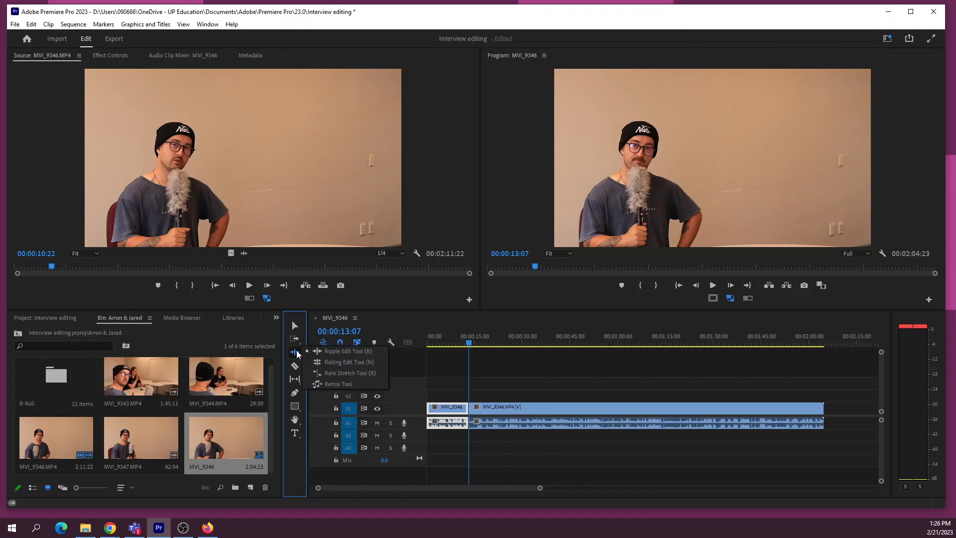
pyautogui.click(342, 351)
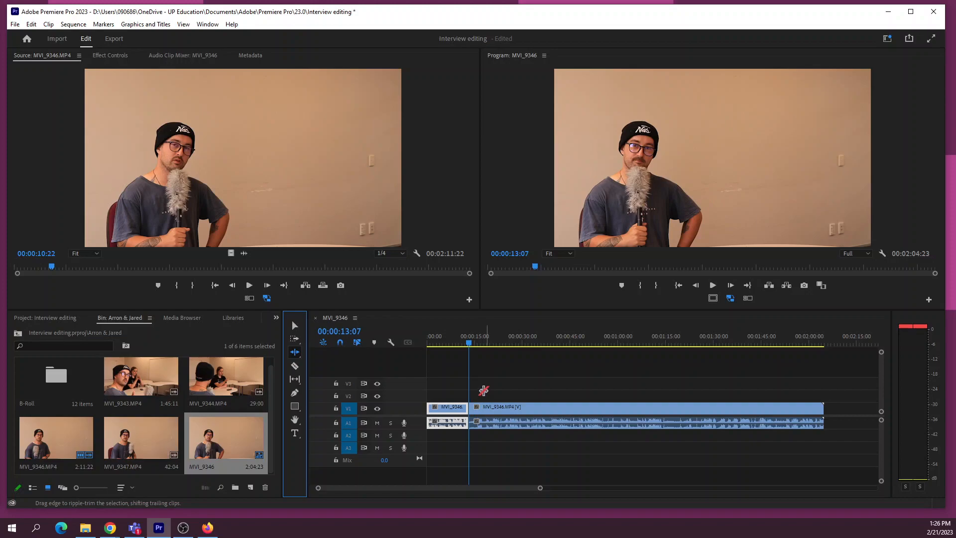
pyautogui.press('=')
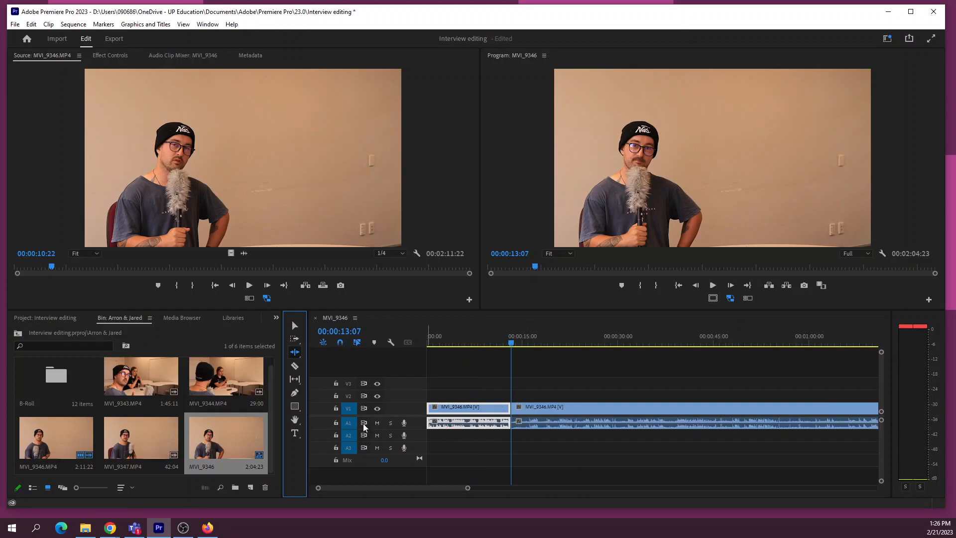
pyautogui.moveTo(363, 428); pyautogui.dragTo(365, 444)
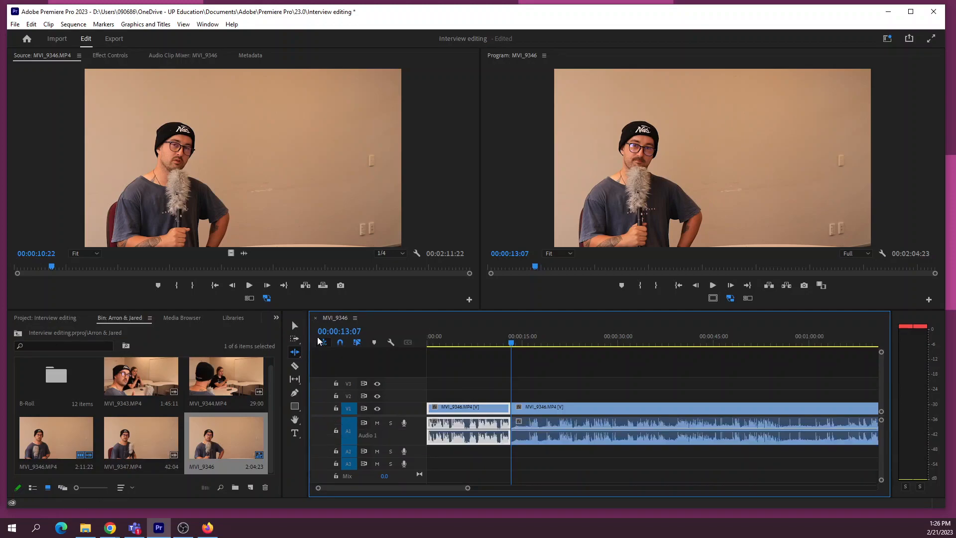
# Try trimming the start of the second clip with the Selection tool, play over the gap, and undo the trim.
pyautogui.click(294, 325)
pyautogui.moveTo(513, 406); pyautogui.dragTo(525, 406)
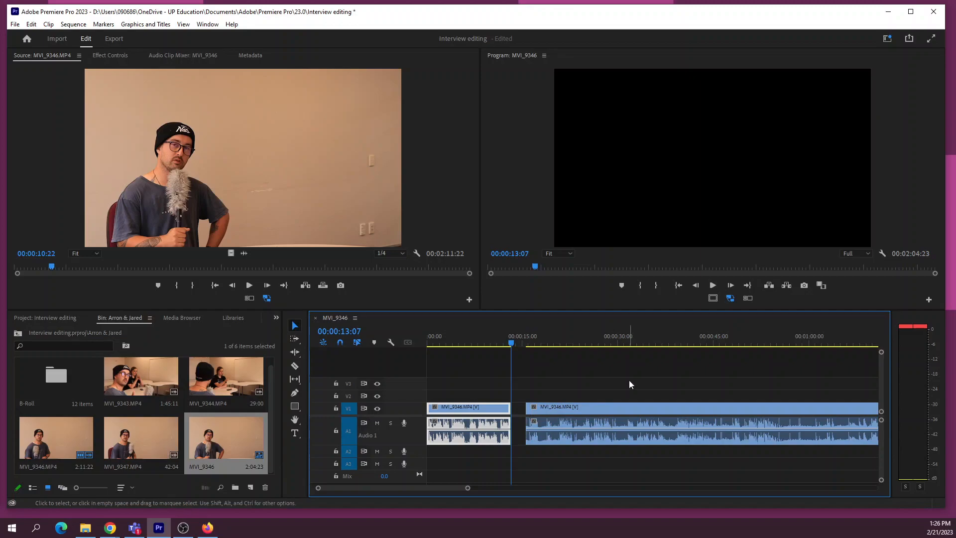
pyautogui.press('space')
pyautogui.press('space')
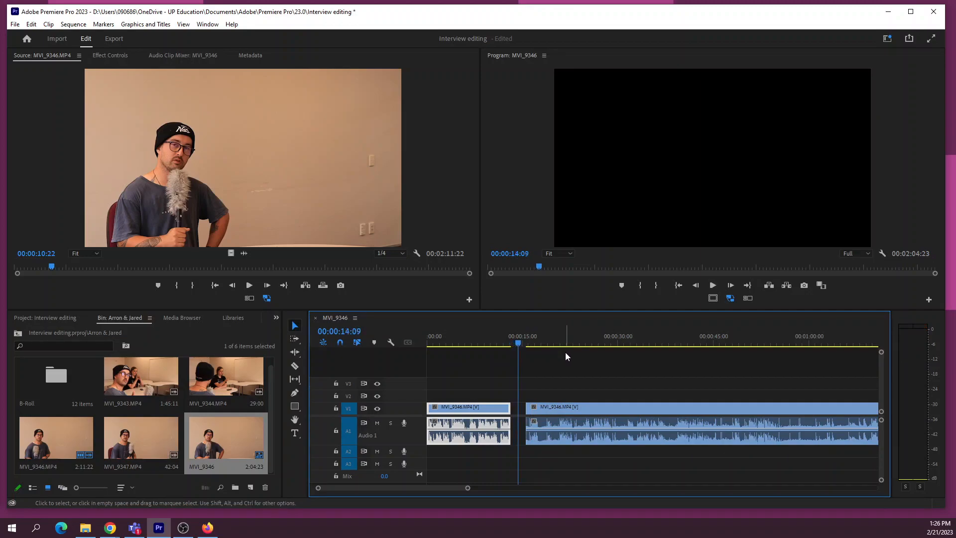
pyautogui.hotkey('ctrl', 'z')
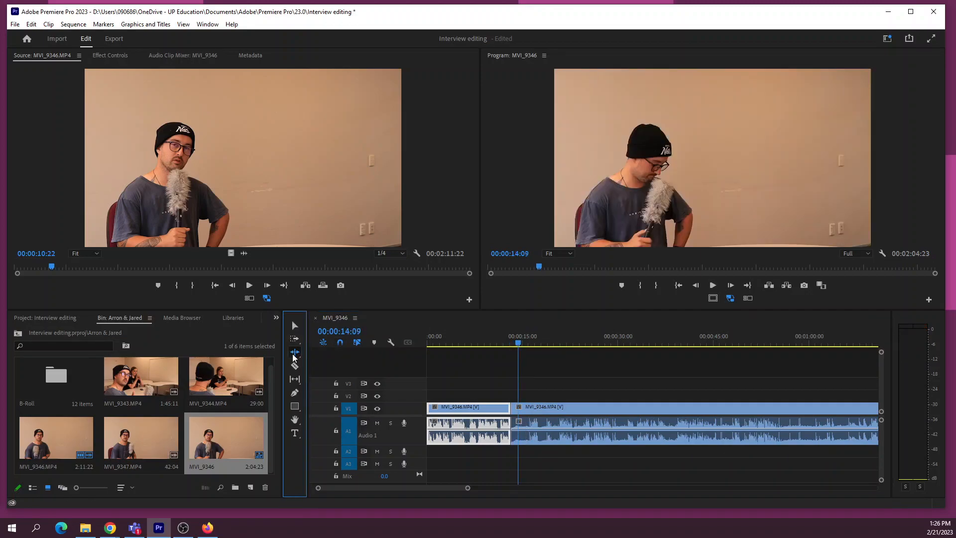
# Ripple-trim the start of the second clip to 00:00:16:01 using the Ripple Edit tool.
pyautogui.moveTo(295, 352); pyautogui.dragTo(324, 357)
pyautogui.click(343, 356)
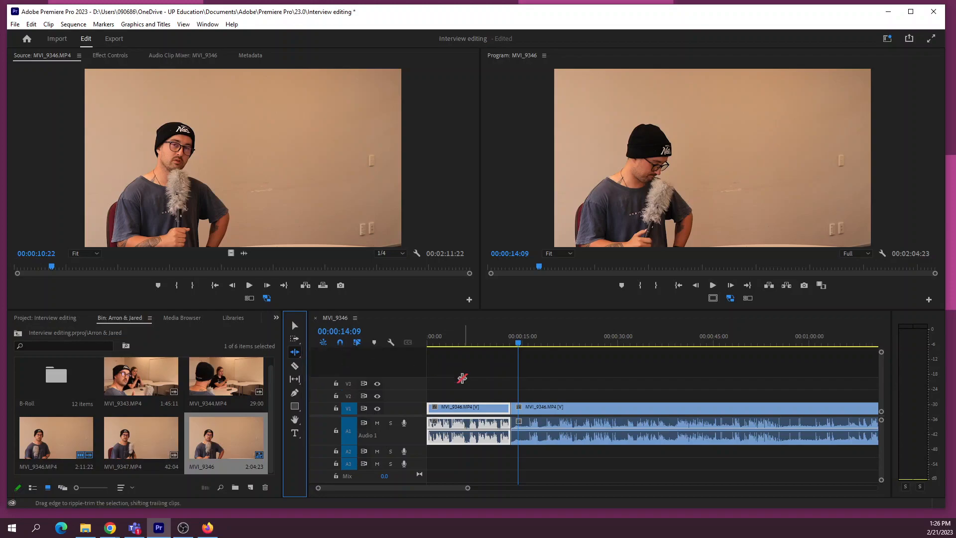
pyautogui.click(525, 344)
pyautogui.moveTo(526, 345); pyautogui.dragTo(530, 346)
pyautogui.moveTo(519, 410); pyautogui.dragTo(537, 409)
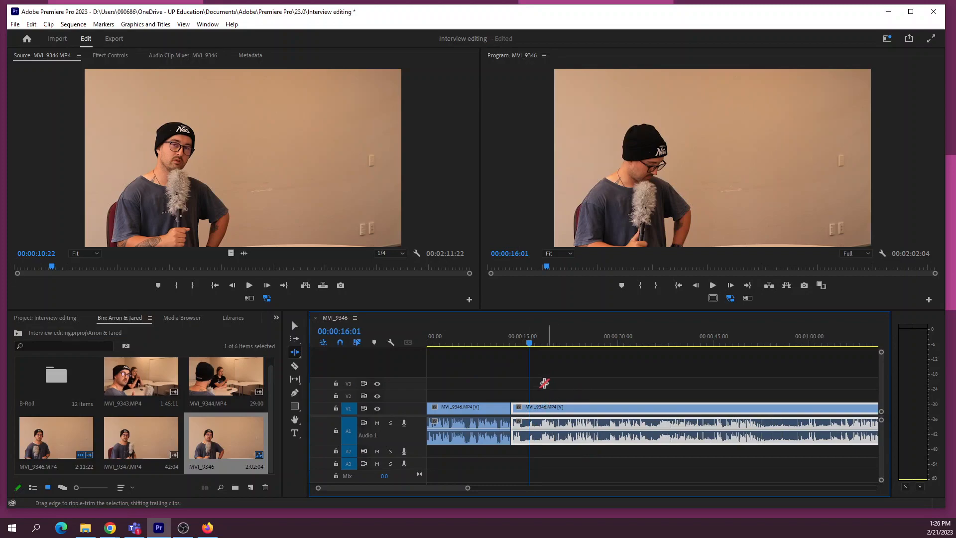
# Play and scrub repeatedly across the cut between the two clips, from about 00:00:09 to 00:00:14, to judge the transition.
pyautogui.click(499, 342)
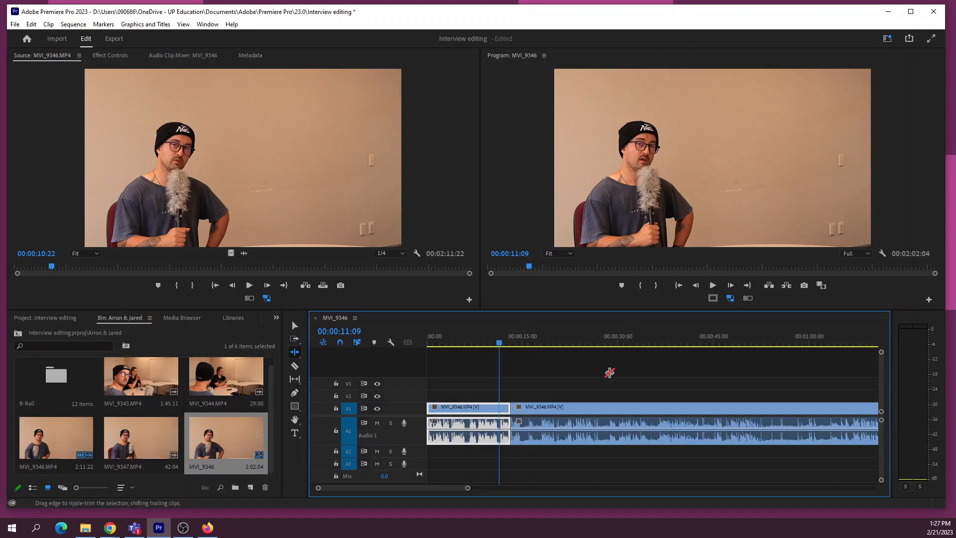
pyautogui.click(485, 343)
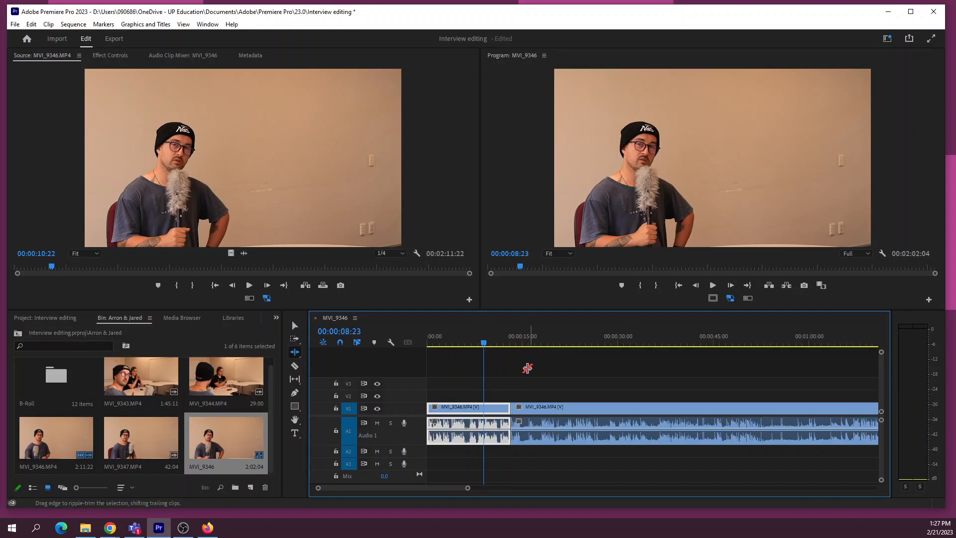
pyautogui.press('space')
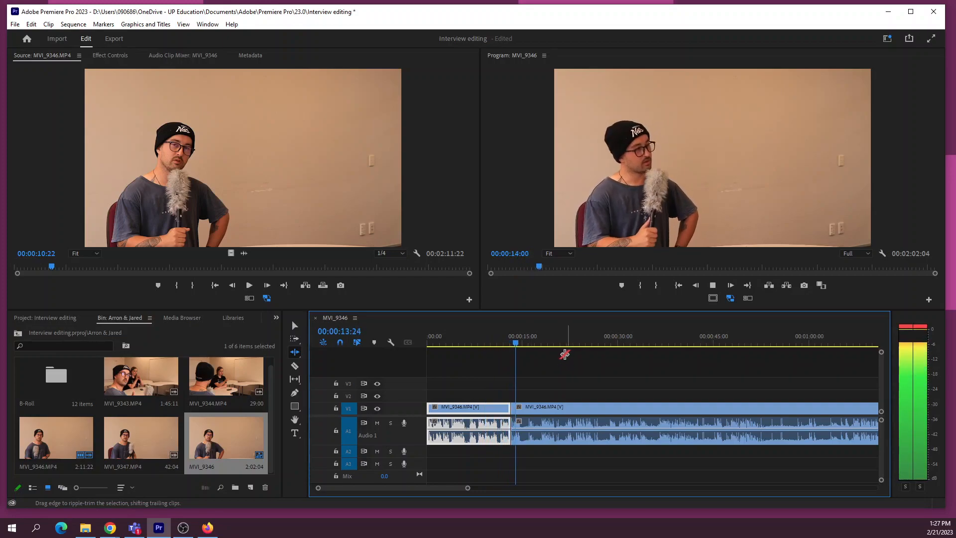
pyautogui.press('space')
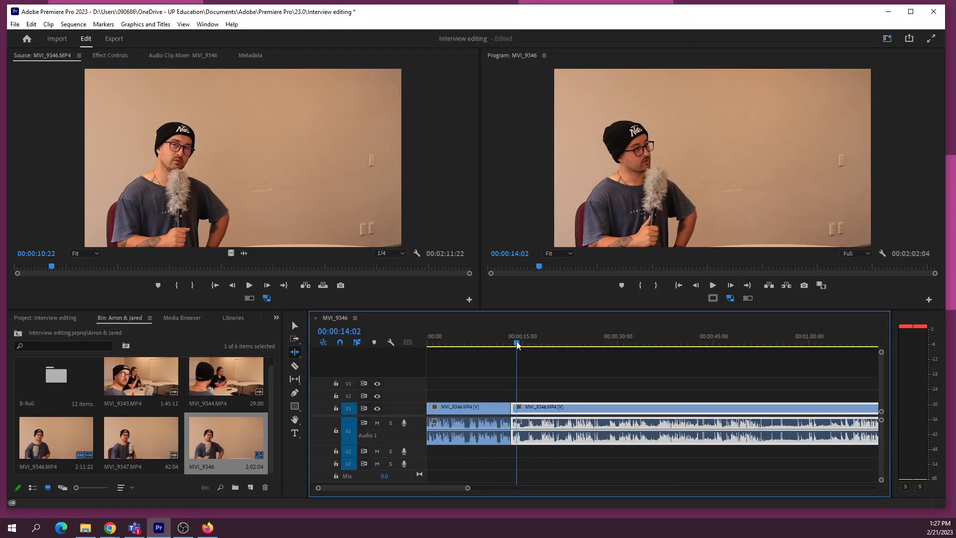
pyautogui.moveTo(517, 344); pyautogui.dragTo(507, 344)
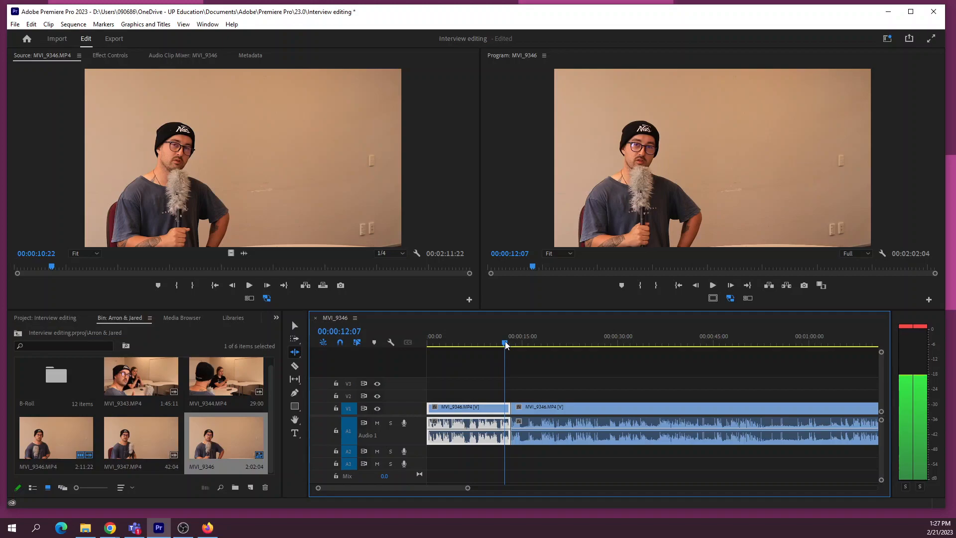
pyautogui.moveTo(506, 344); pyautogui.dragTo(516, 344)
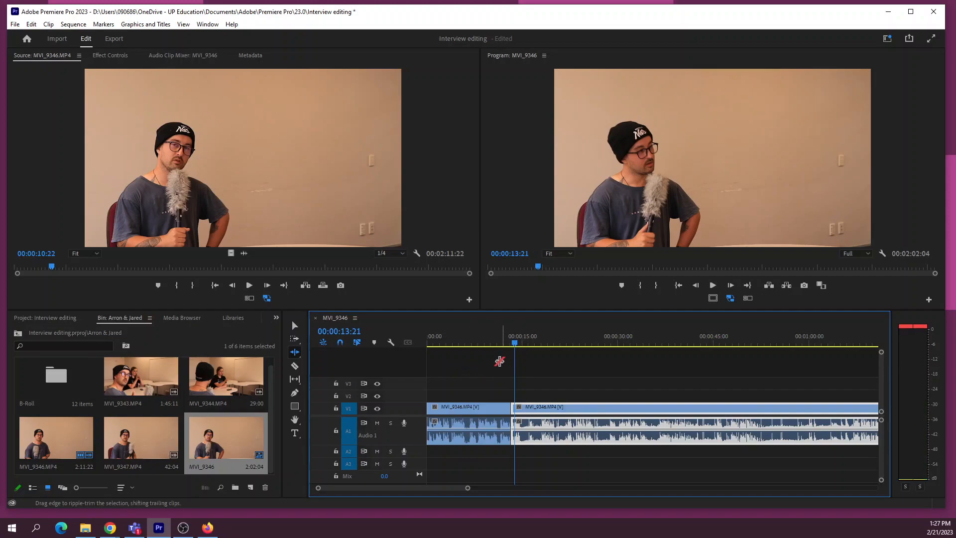
pyautogui.click(489, 342)
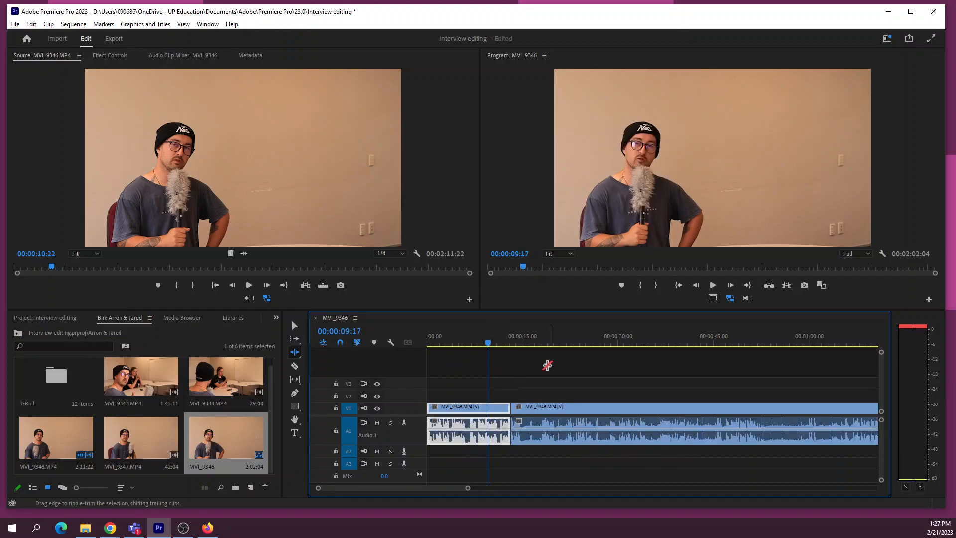
pyautogui.press('v')
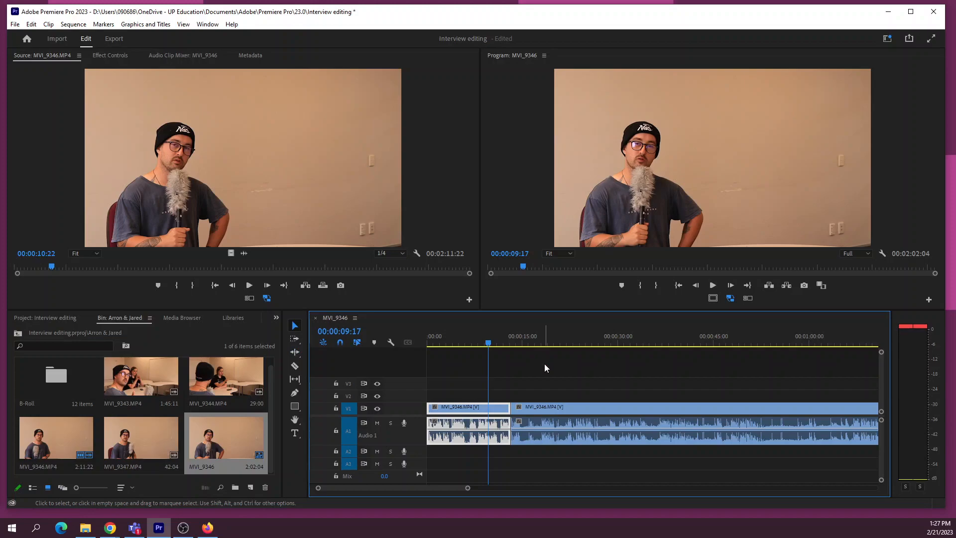
pyautogui.press('space')
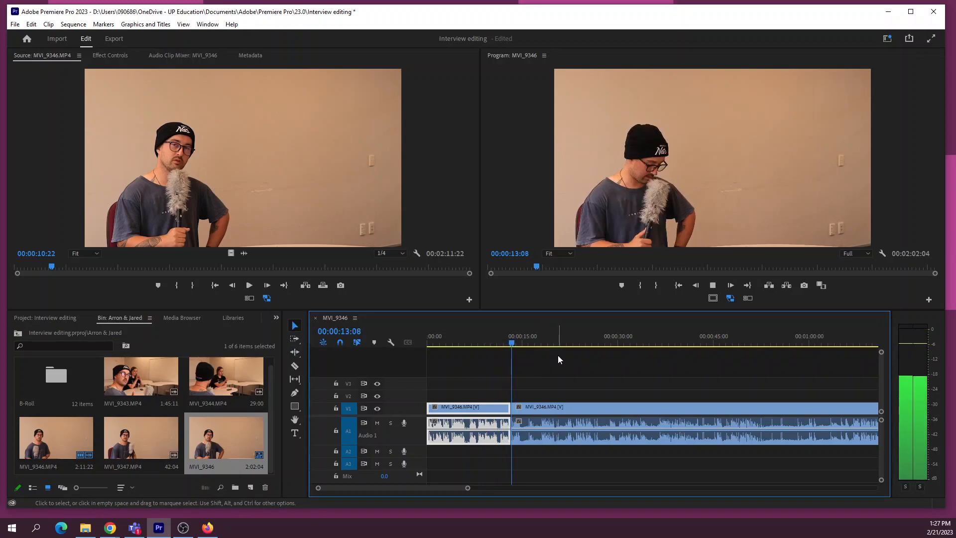
pyautogui.press('space')
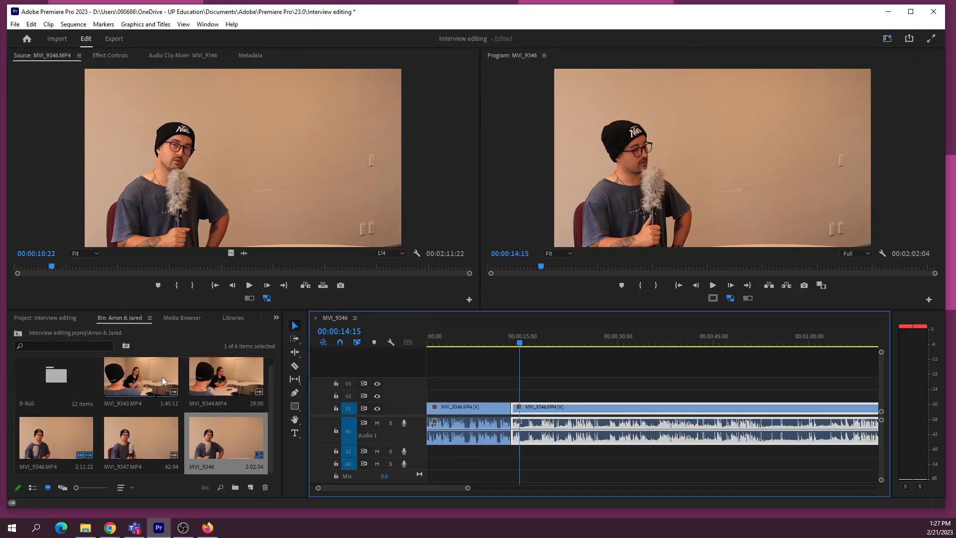
# Open MVI_9343.MP4 in the Source monitor and scrub back through the footage to its first frame.
pyautogui.doubleClick(147, 374)
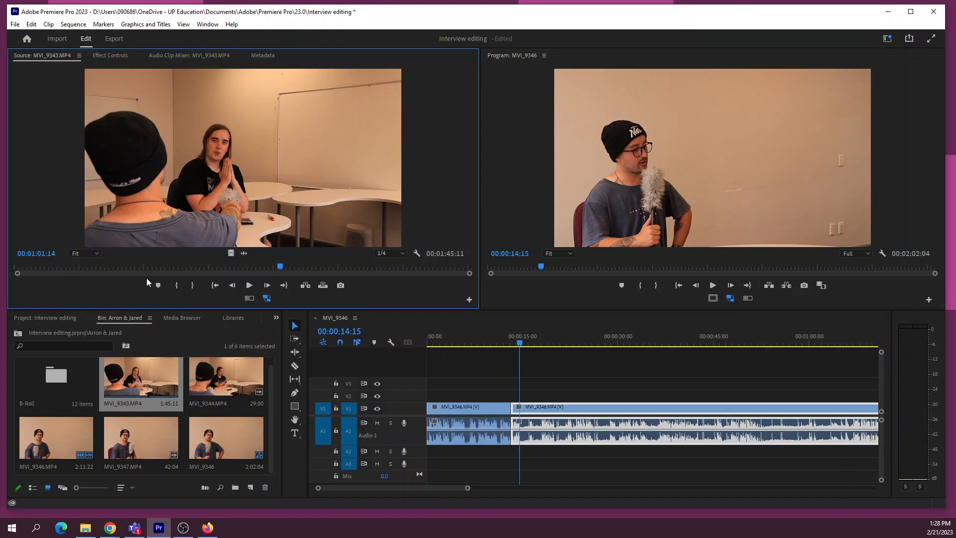
pyautogui.click(88, 272)
pyautogui.moveTo(89, 272); pyautogui.dragTo(25, 273)
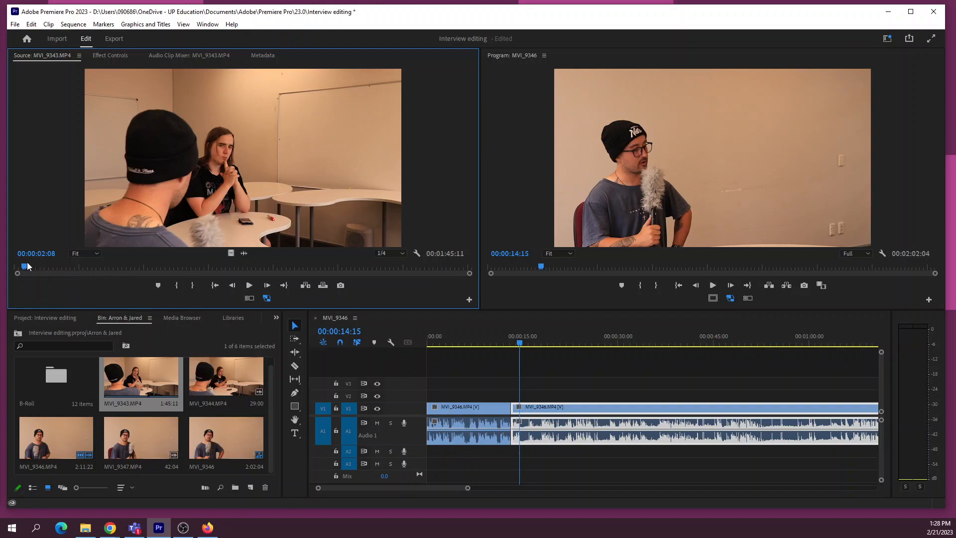
pyautogui.moveTo(28, 266); pyautogui.dragTo(16, 266)
# Replay the sequence across the cut from 00:00:10:08 and select the second MVI_9346.MP4 clip.
pyautogui.moveTo(516, 344); pyautogui.dragTo(495, 343)
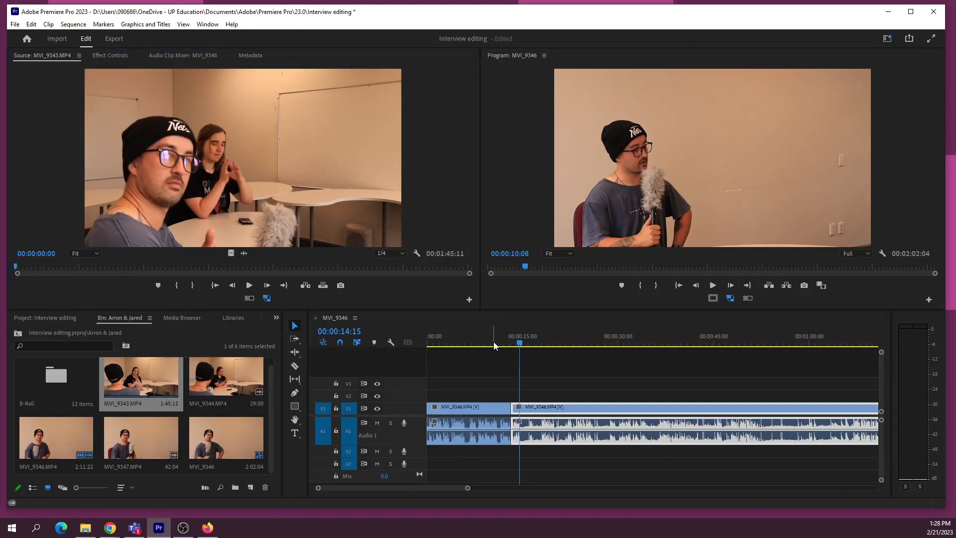
pyautogui.press('space')
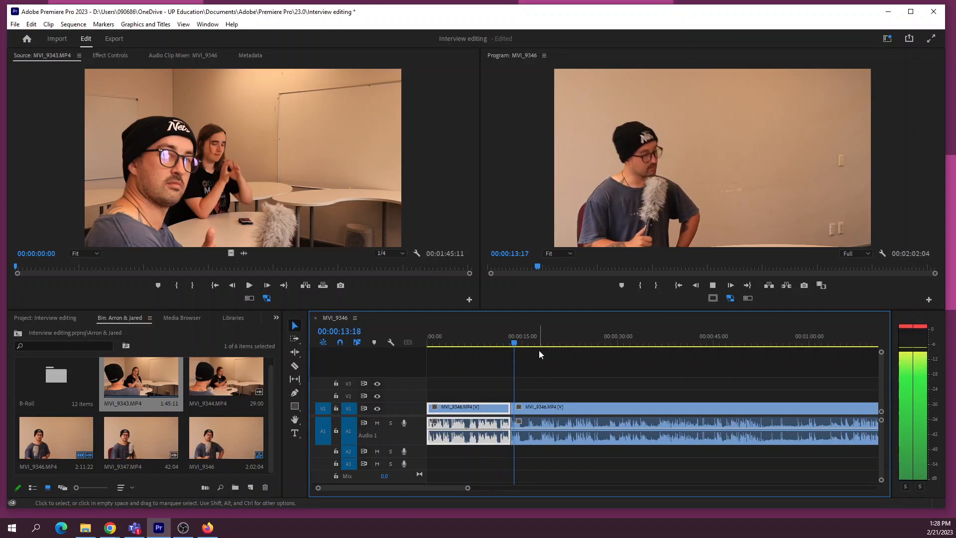
pyautogui.click(544, 404)
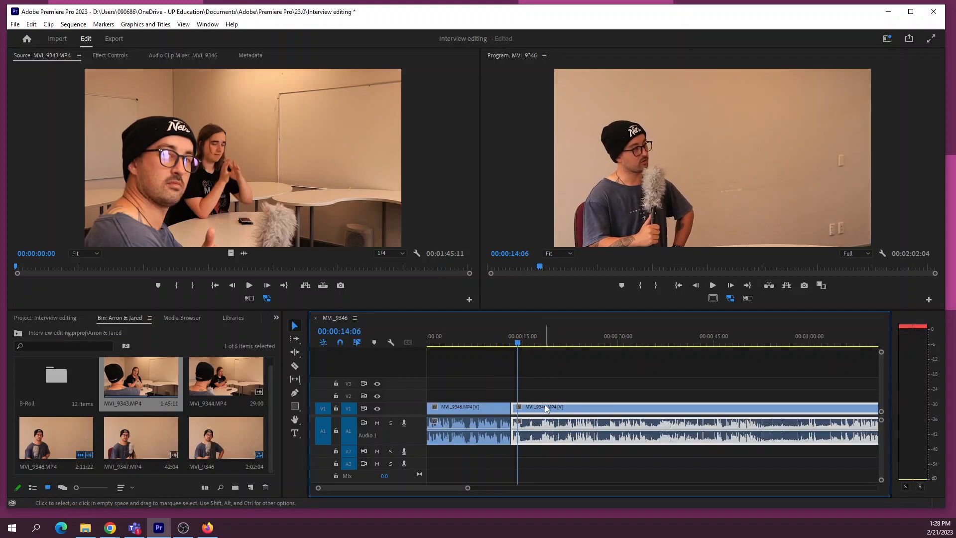
# Play MVI_9343.MP4 from its first frame in the Source monitor and set the In point at 00:00:04:01.
pyautogui.click(16, 265)
pyautogui.press('space')
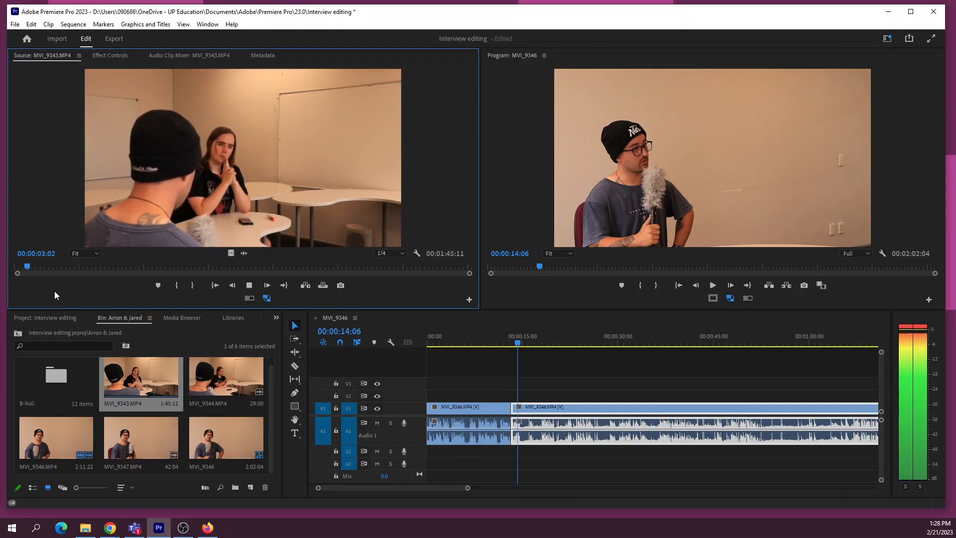
pyautogui.press('space')
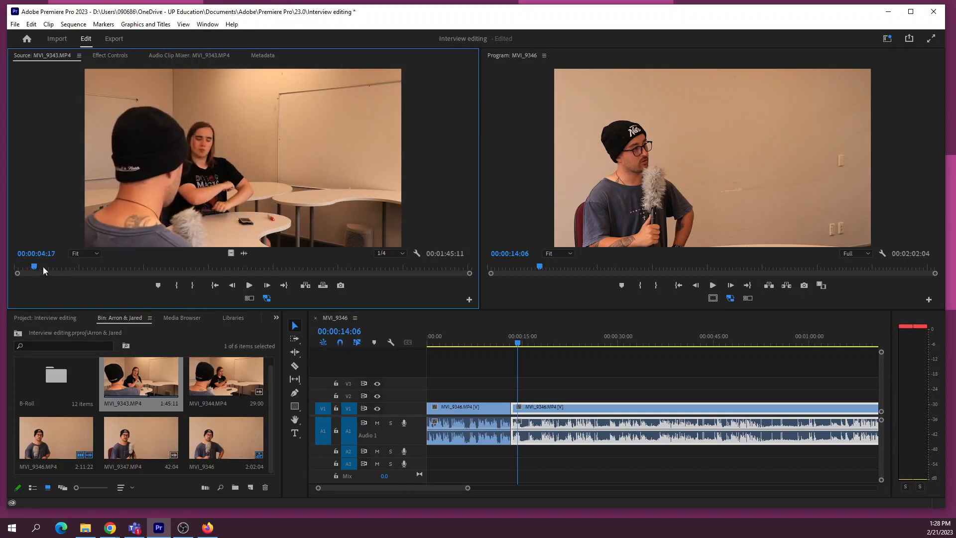
pyautogui.moveTo(36, 269); pyautogui.dragTo(33, 269)
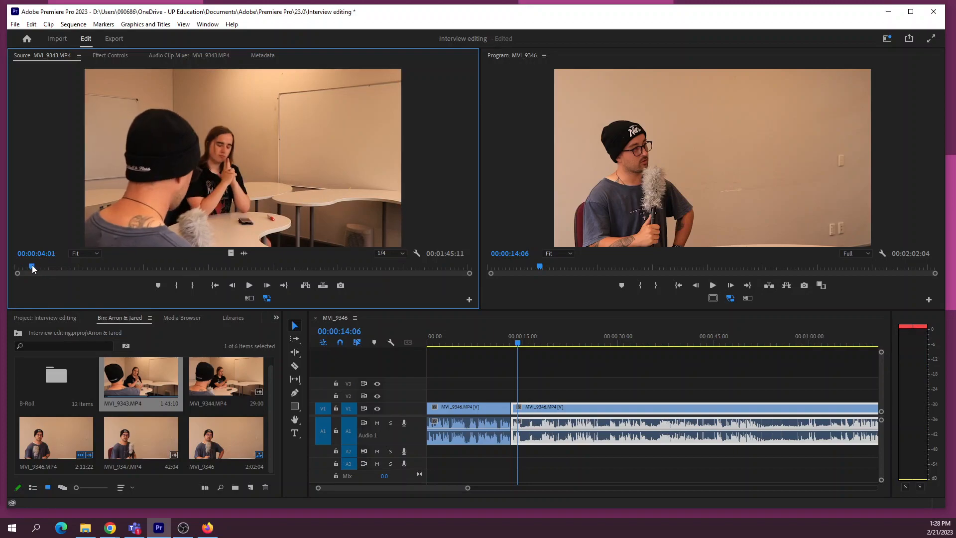
pyautogui.press('i')
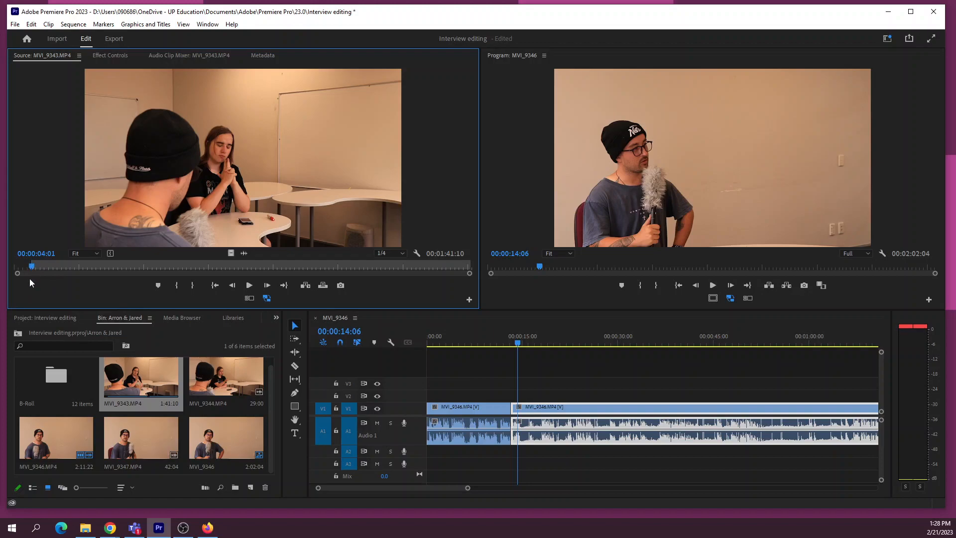
# Set the Out point of MVI_9343.MP4 at 00:00:05:10 and place the marked range video-only on V2, starting at the cut.
pyautogui.moveTo(32, 267); pyautogui.dragTo(39, 267)
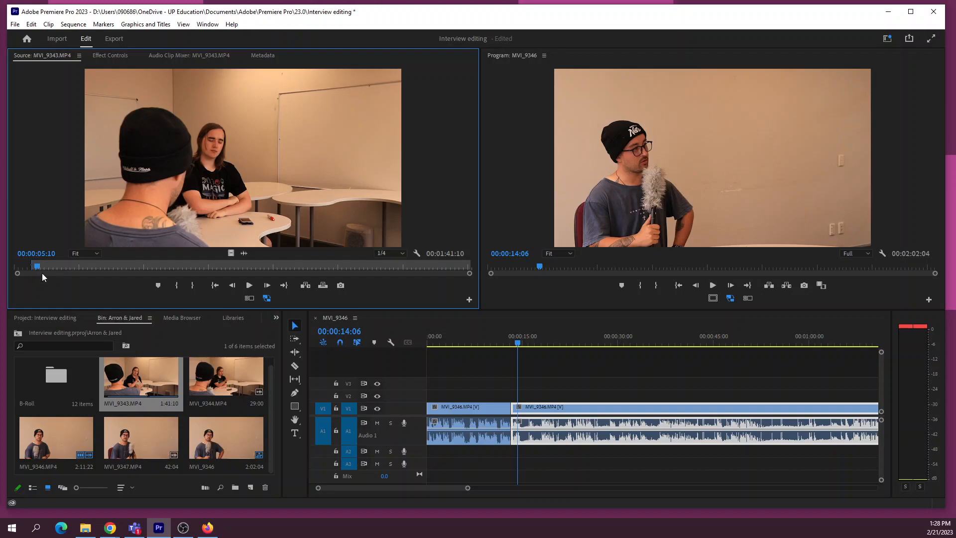
pyautogui.press('o')
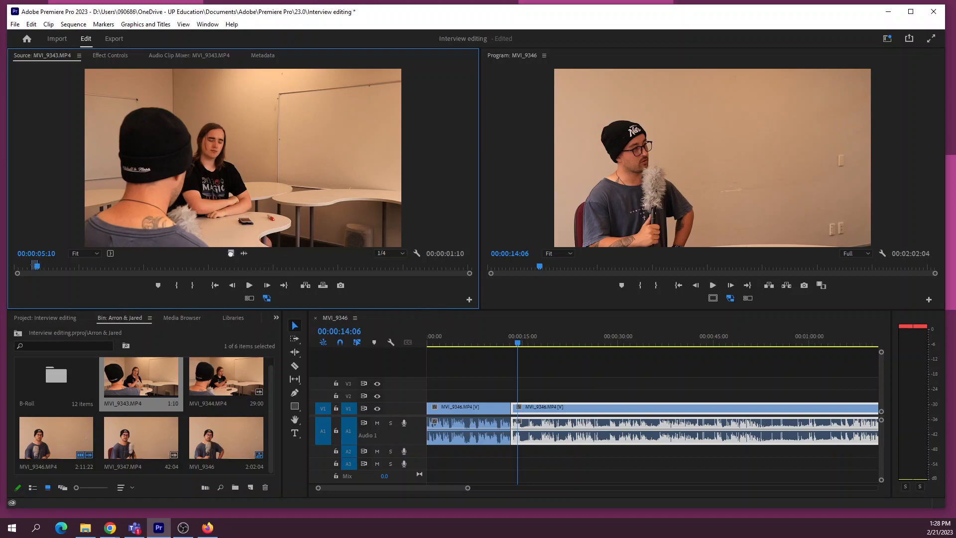
pyautogui.moveTo(395, 326); pyautogui.dragTo(513, 398)
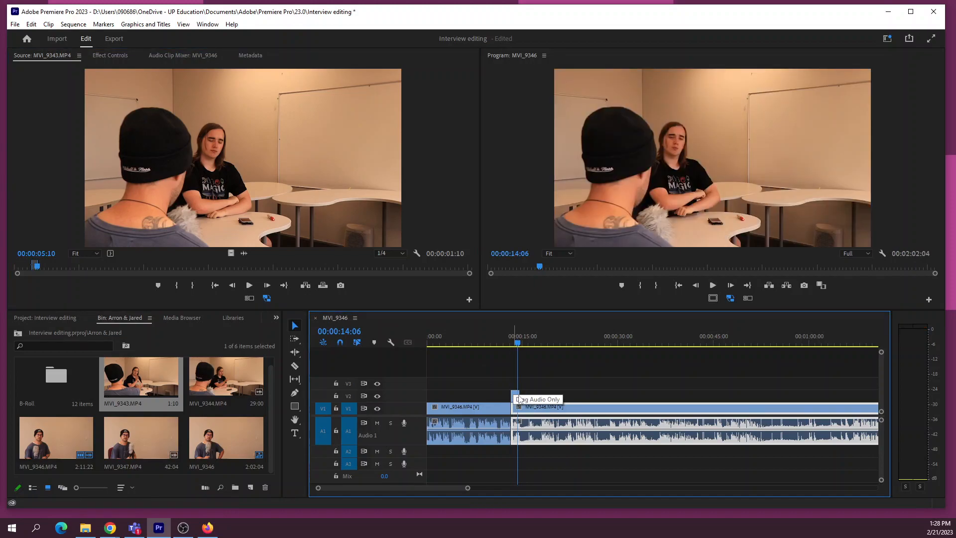
pyautogui.click(536, 383)
# Lengthen the V2 clip to about 2.5 seconds and try placing the second MVI_9346.MP4 clip directly after it.
pyautogui.moveTo(518, 395); pyautogui.dragTo(557, 413)
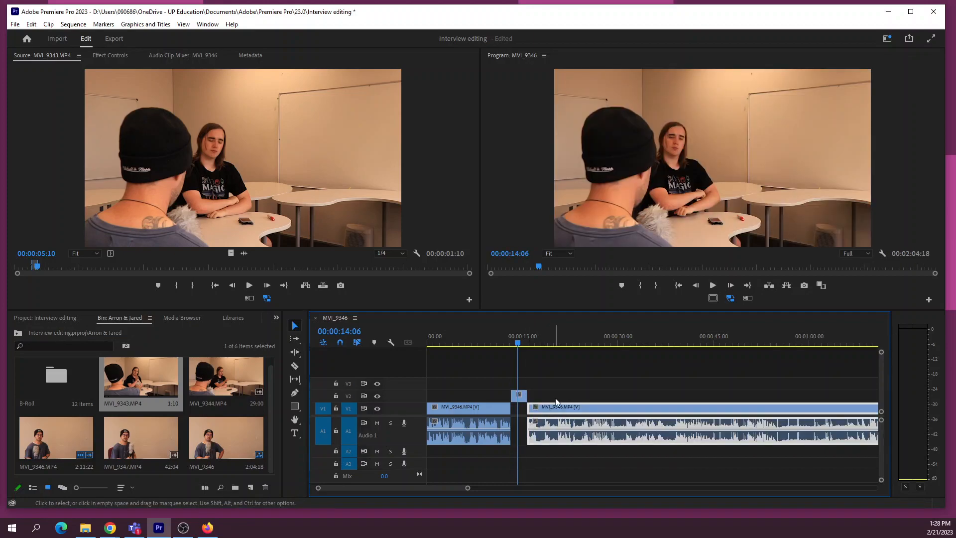
pyautogui.click(492, 338)
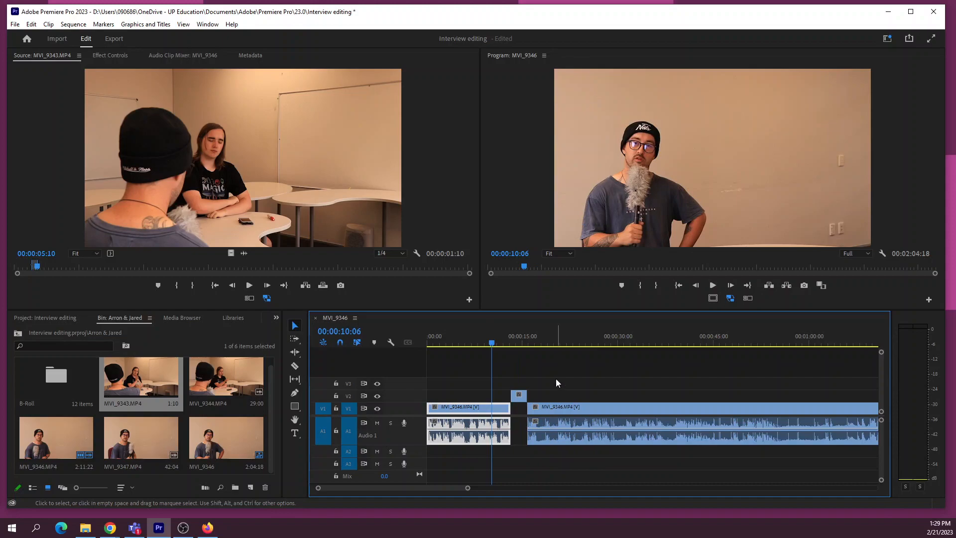
pyautogui.moveTo(557, 407); pyautogui.dragTo(541, 410)
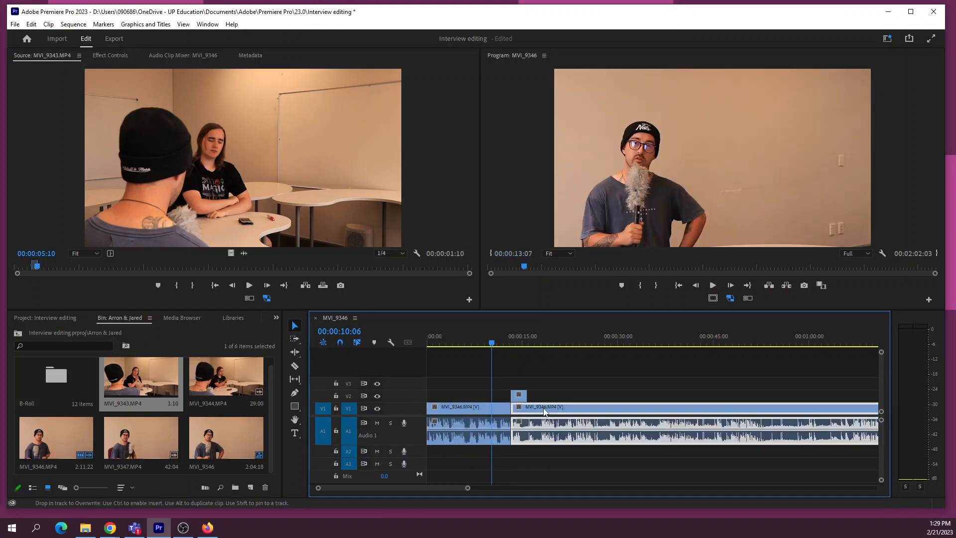
# Play across the new V2 shot and split the second MVI_9346.MP4 clip with the Razor tool where the V2 clip ends.
pyautogui.press('space')
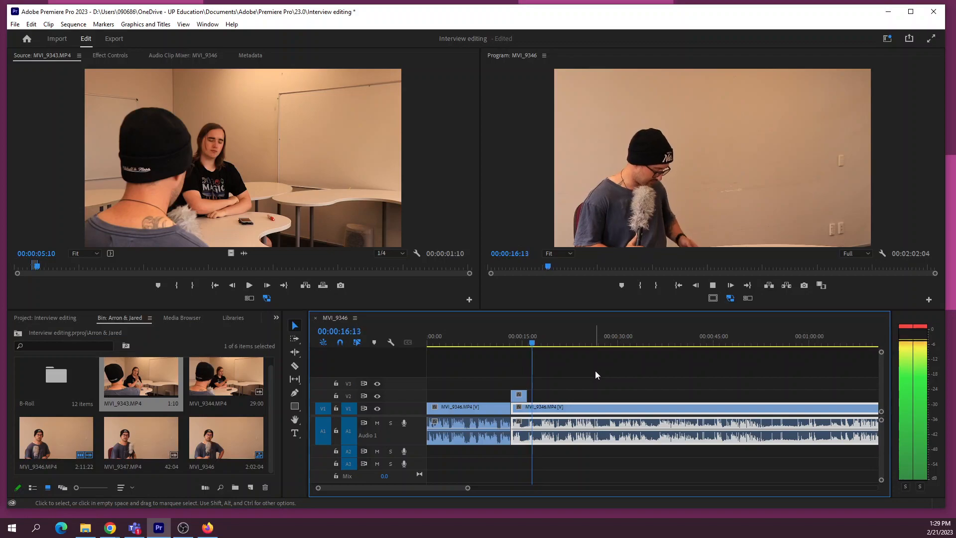
pyautogui.press('space')
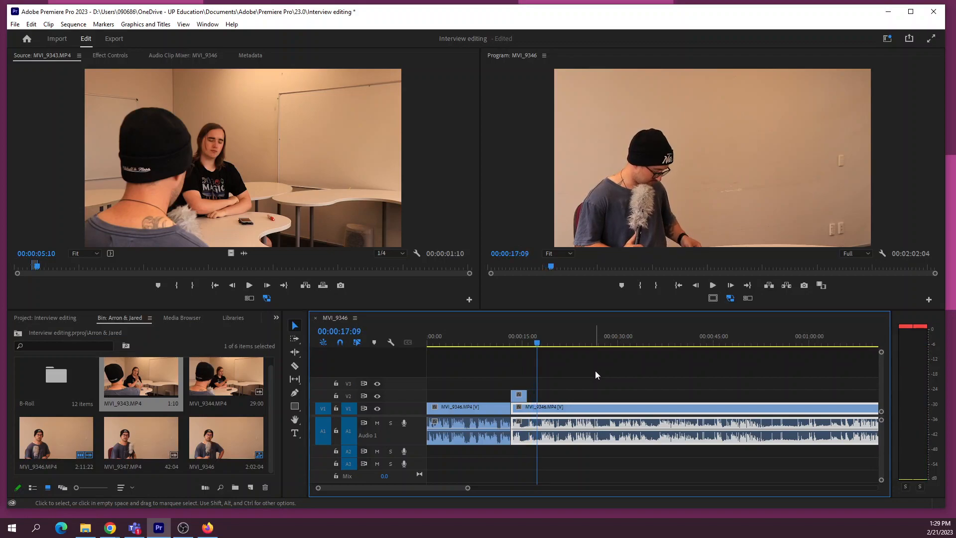
pyautogui.moveTo(538, 341); pyautogui.dragTo(528, 343)
pyautogui.press('c')
pyautogui.click(528, 411)
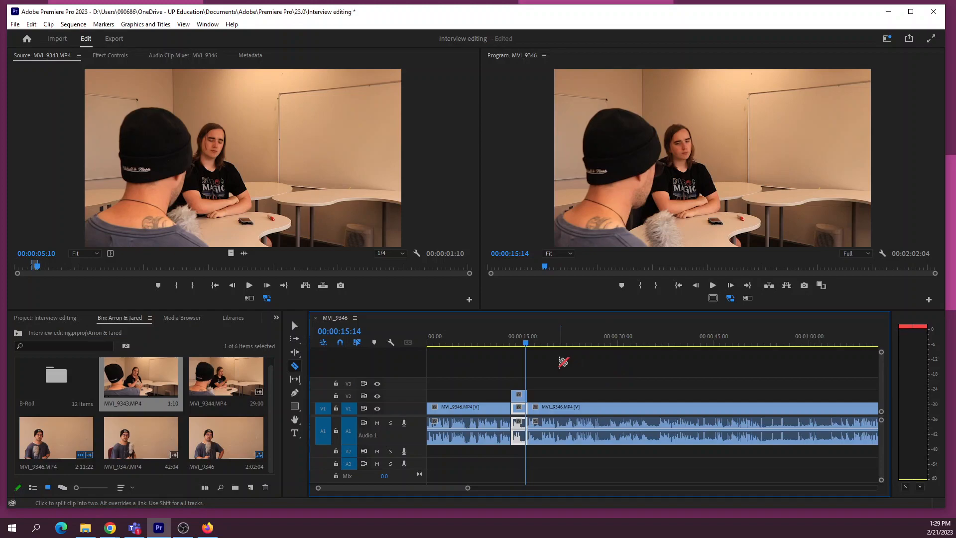
# Ripple-trim about two seconds off the start of the last MVI_9346.MP4 clip and play across the edit.
pyautogui.press('b')
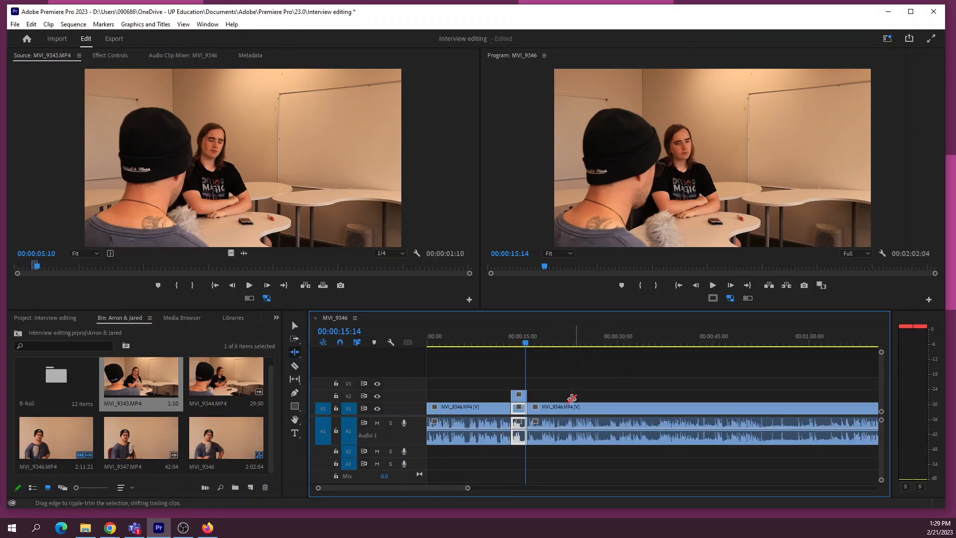
pyautogui.moveTo(531, 409); pyautogui.dragTo(544, 409)
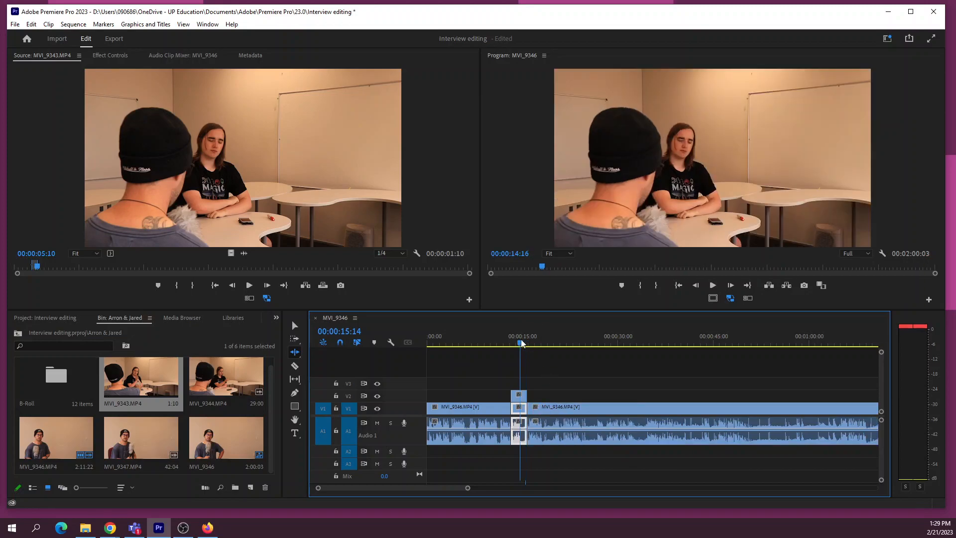
pyautogui.click(520, 343)
pyautogui.press('space')
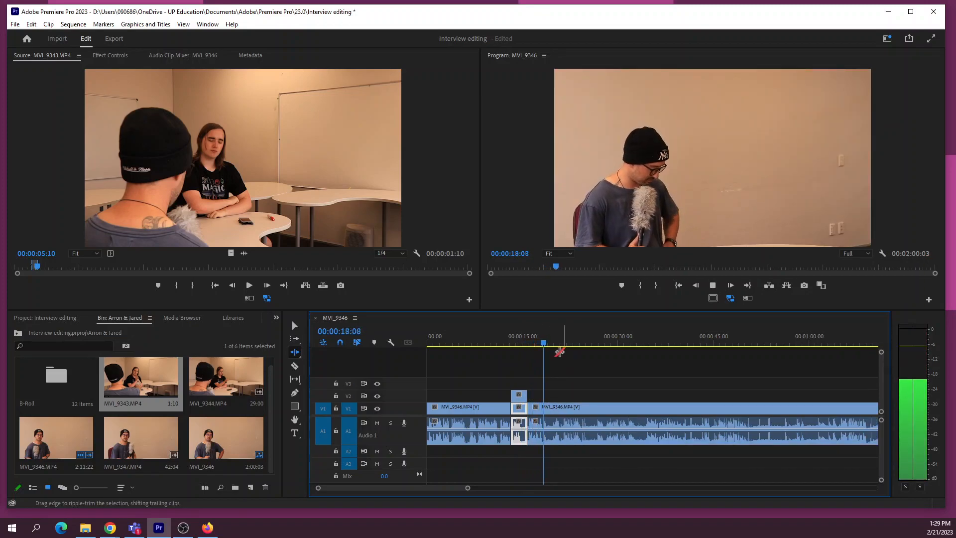
pyautogui.press('space')
# Ripple-trim the start of the last MVI_9346.MP4 clip further, up to 00:00:19:14, and play across the edit.
pyautogui.moveTo(550, 345); pyautogui.dragTo(552, 345)
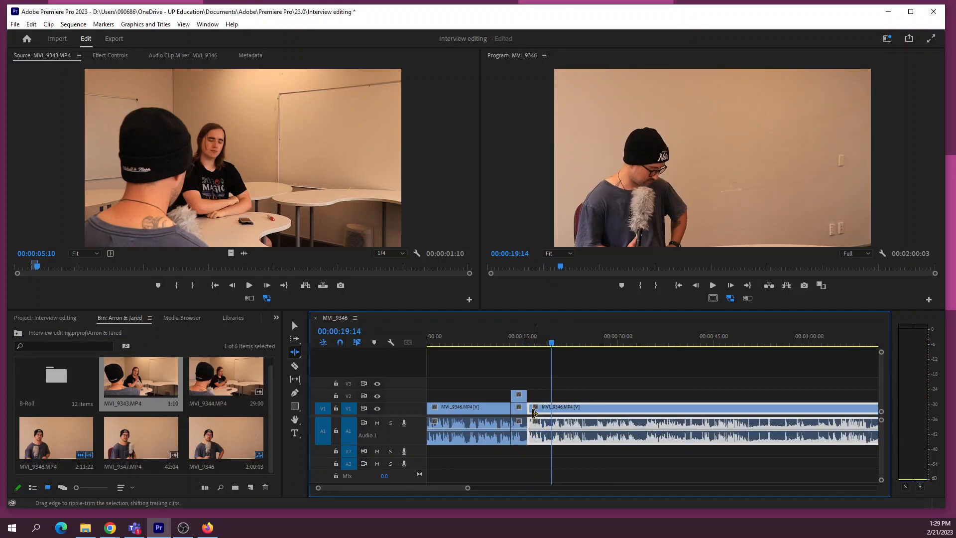
pyautogui.moveTo(533, 409); pyautogui.dragTo(551, 410)
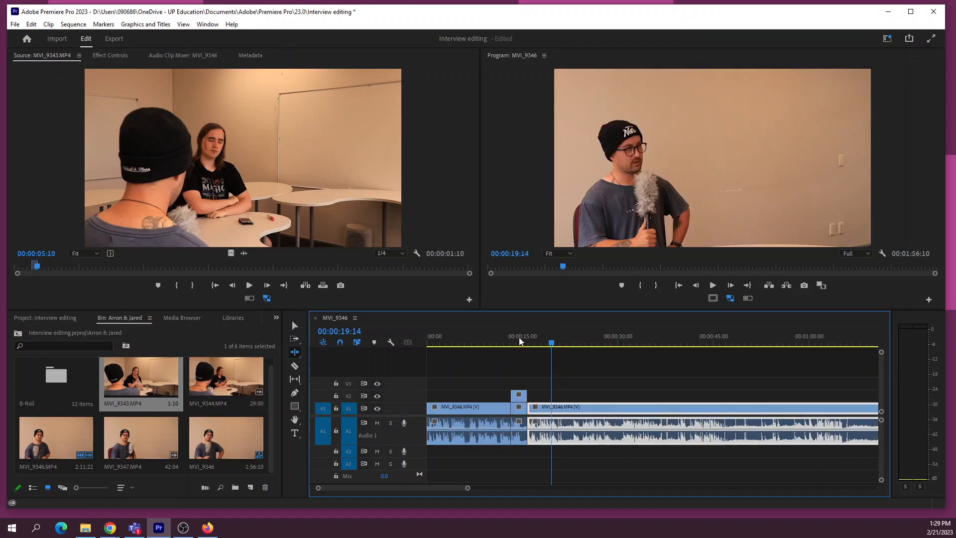
pyautogui.press('space')
pyautogui.press('v')
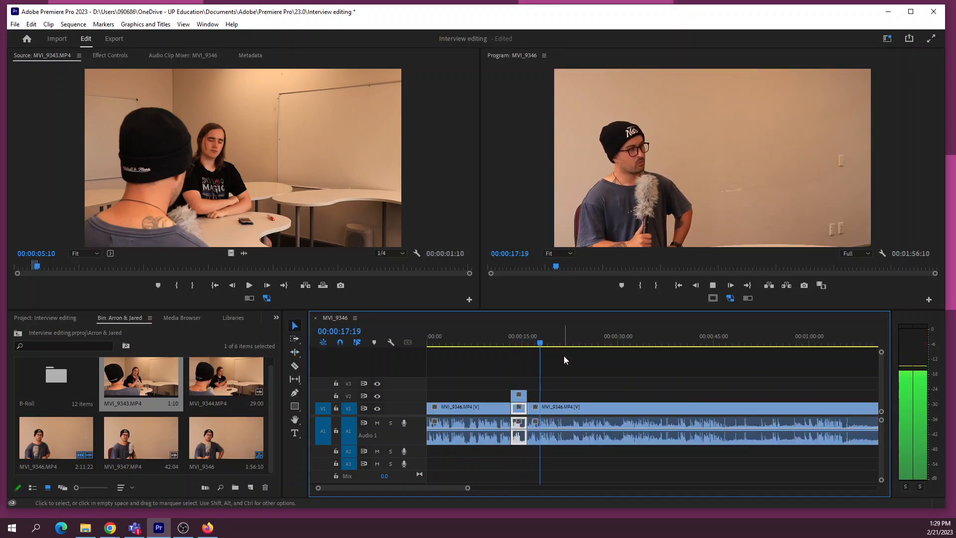
pyautogui.press('space')
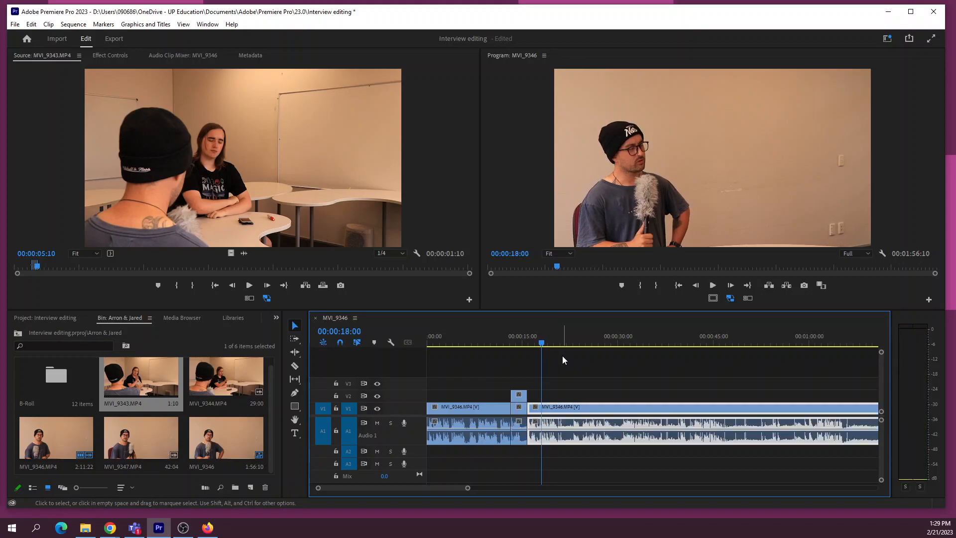
# Try deleting the short MVI_9346.MP4 segment beneath the V2 clip, play from 00:00:12:13, and undo the deletion.
pyautogui.click(518, 427)
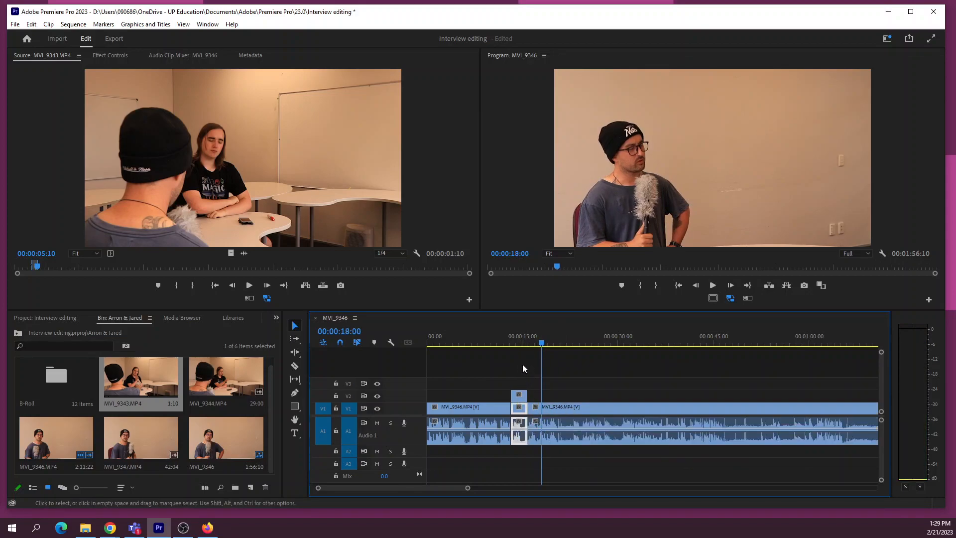
pyautogui.press('Delete')
pyautogui.click(506, 334)
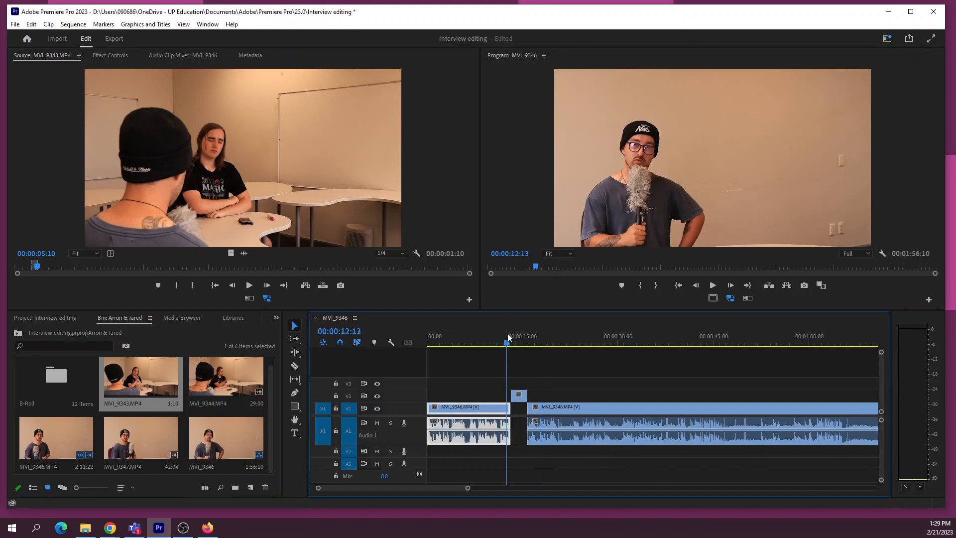
pyautogui.press('space')
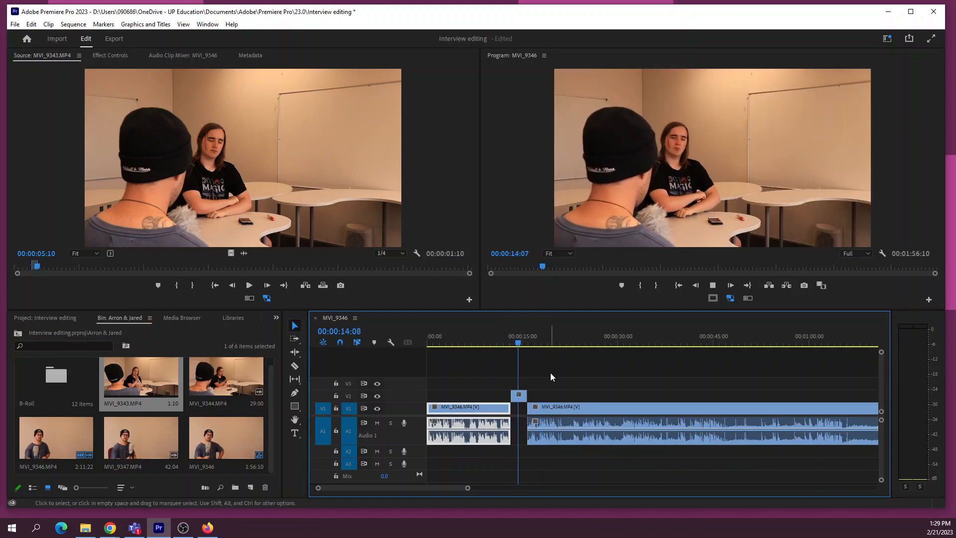
pyautogui.hotkey('ctrl', 'z')
pyautogui.press('space')
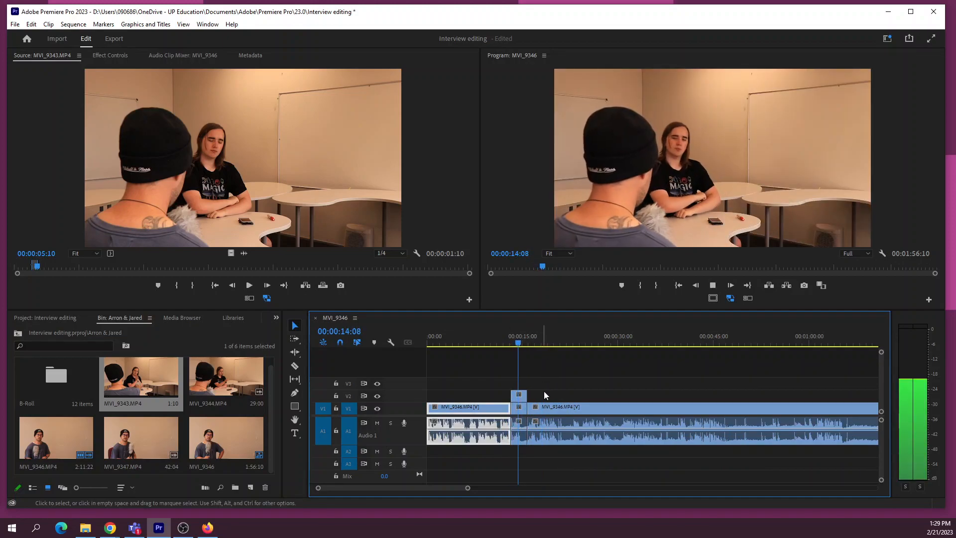
pyautogui.press('space')
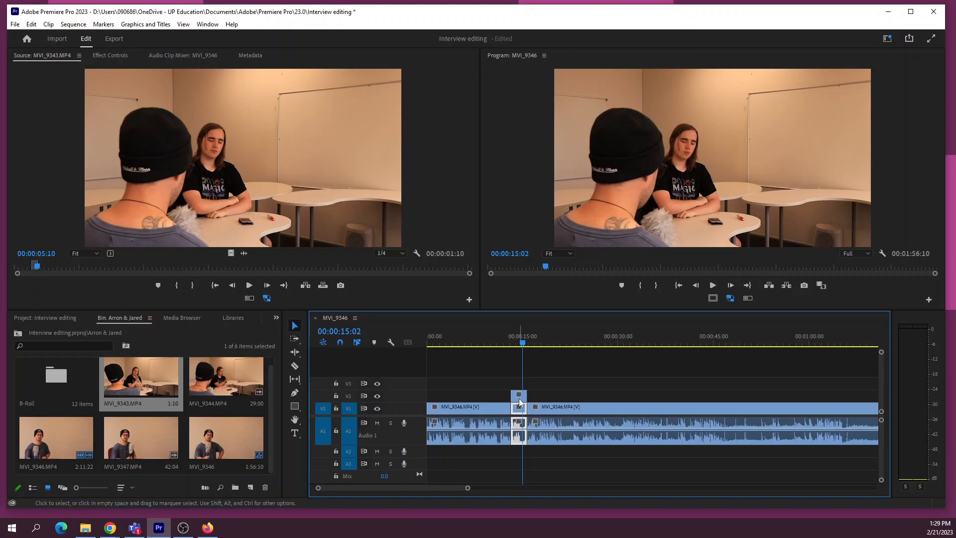
# Replace the V2 clip and the short MVI_9346.MP4 segment with the marked MVI_9343.MP4 range including audio on V2 and A2, and play it.
pyautogui.moveTo(522, 398)
pyautogui.mouseDown()
pyautogui.moveTo(256, 255)
pyautogui.moveTo(229, 208)
pyautogui.moveTo(299, 278)
pyautogui.moveTo(515, 397)
pyautogui.mouseUp()
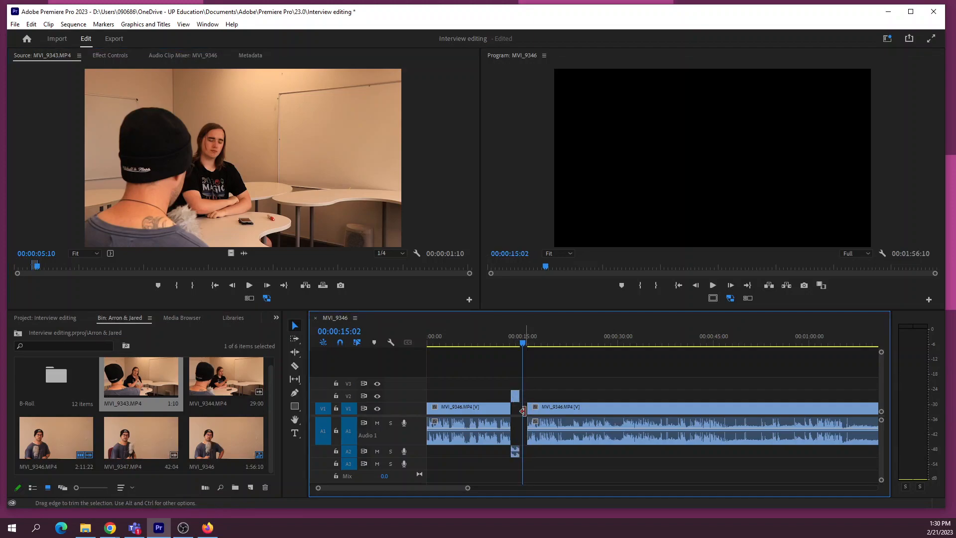
pyautogui.click(506, 341)
pyautogui.press('space')
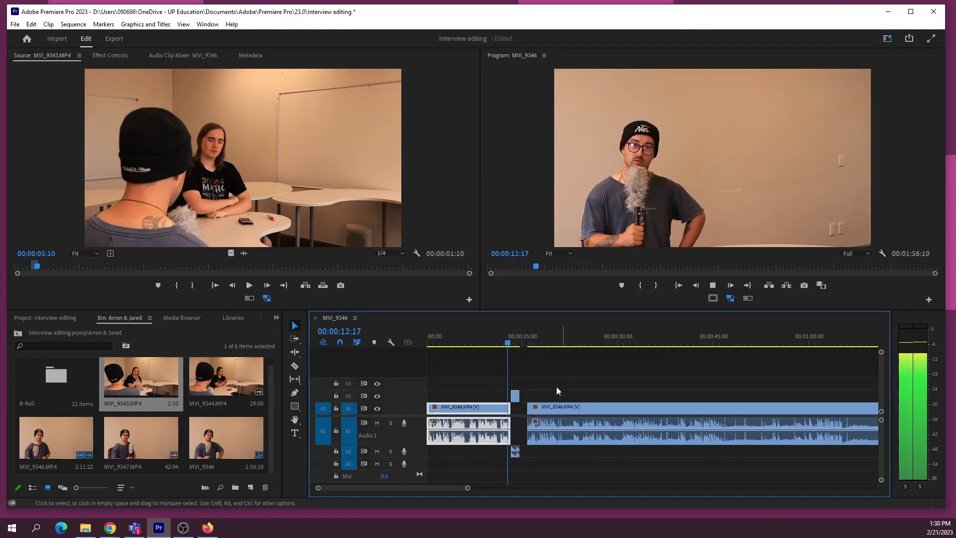
# Move the last MVI_9346.MP4 clip to start at the end of the MVI_9343.MP4 shot and replay the join.
pyautogui.moveTo(538, 408); pyautogui.dragTo(531, 408)
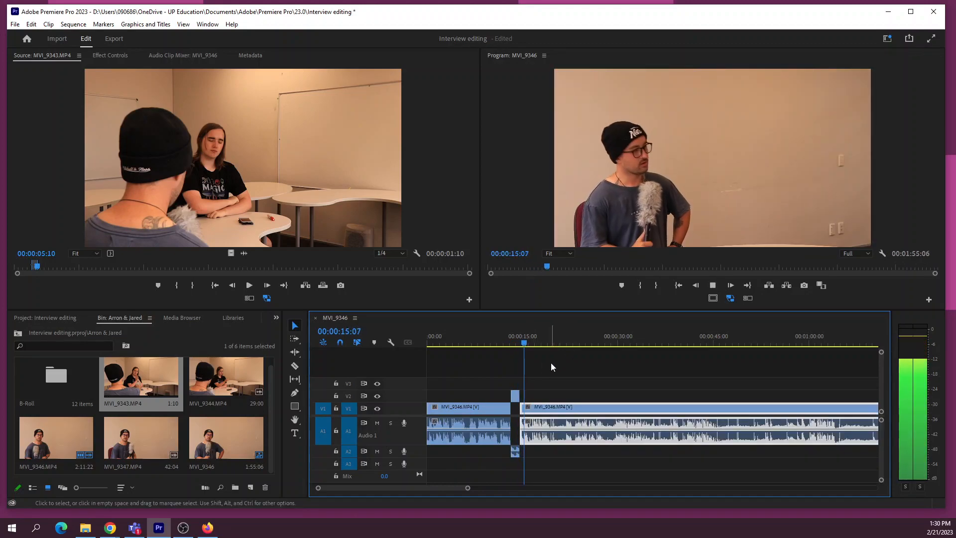
pyautogui.press('space')
pyautogui.click(516, 343)
pyautogui.press('space')
# Ripple-trim the end of the MVI_9343.MP4 shot on V2 and A2 to about 00:00:14 and play across the edit.
pyautogui.press('=')
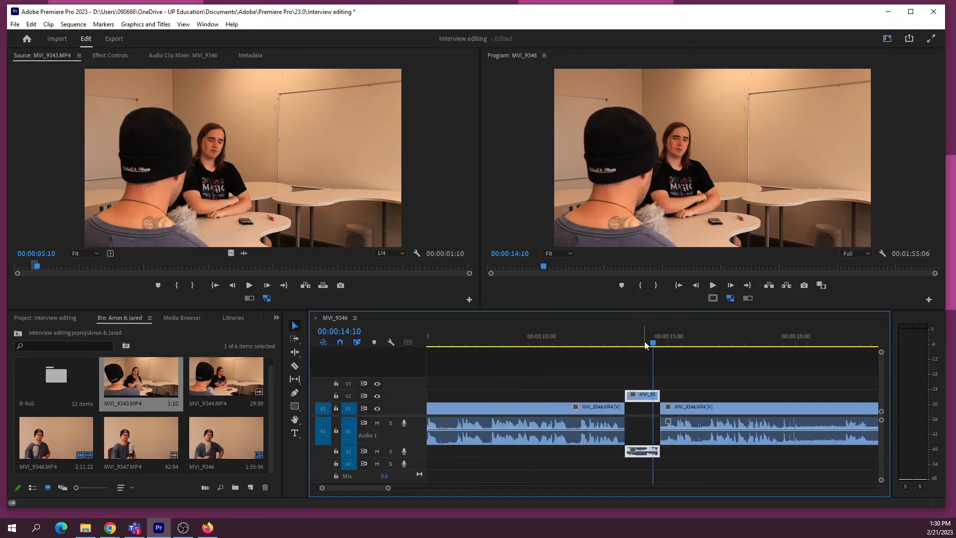
pyautogui.click(643, 343)
pyautogui.press('b')
pyautogui.moveTo(657, 395); pyautogui.dragTo(640, 396)
pyautogui.click(605, 342)
pyautogui.press('space')
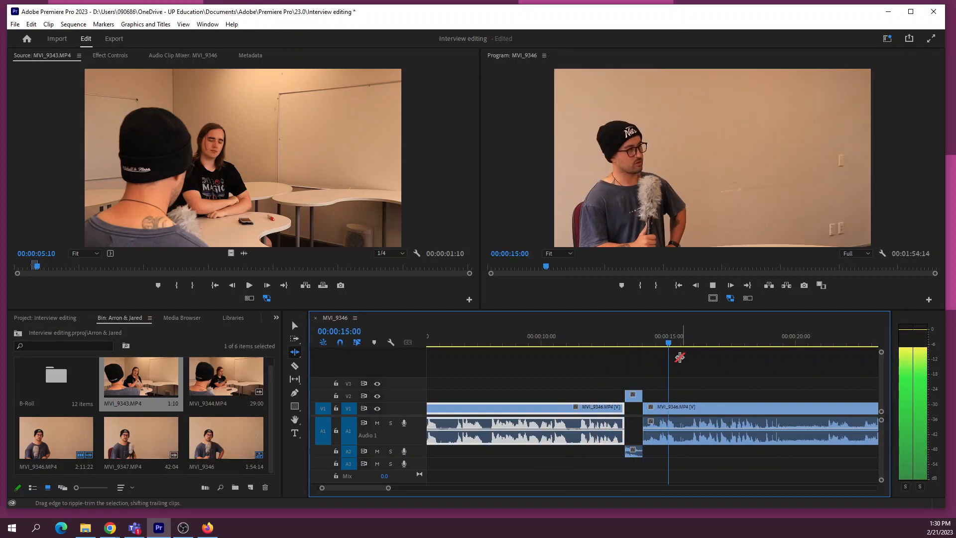
pyautogui.press('v')
pyautogui.press('space')
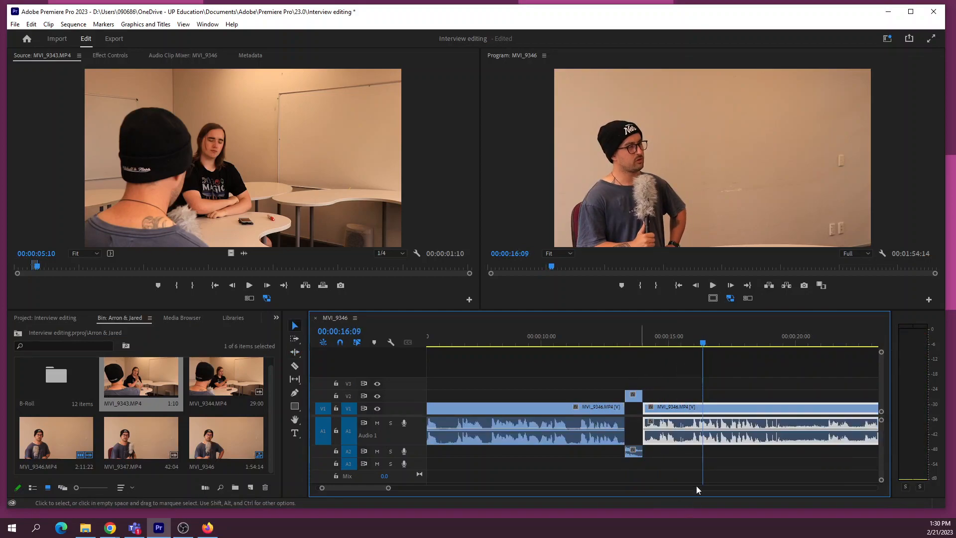
# Play the last MVI_9346.MP4 clip from 00:00:16:09 and split its video and audio at 00:00:19:14 as the microphone is extended.
pyautogui.press('-')
pyautogui.press('-')
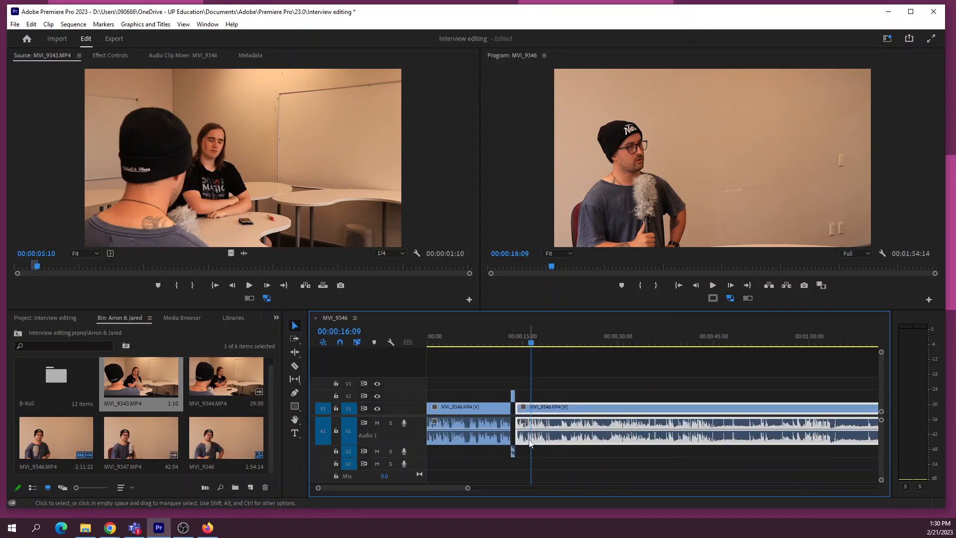
pyautogui.press('space')
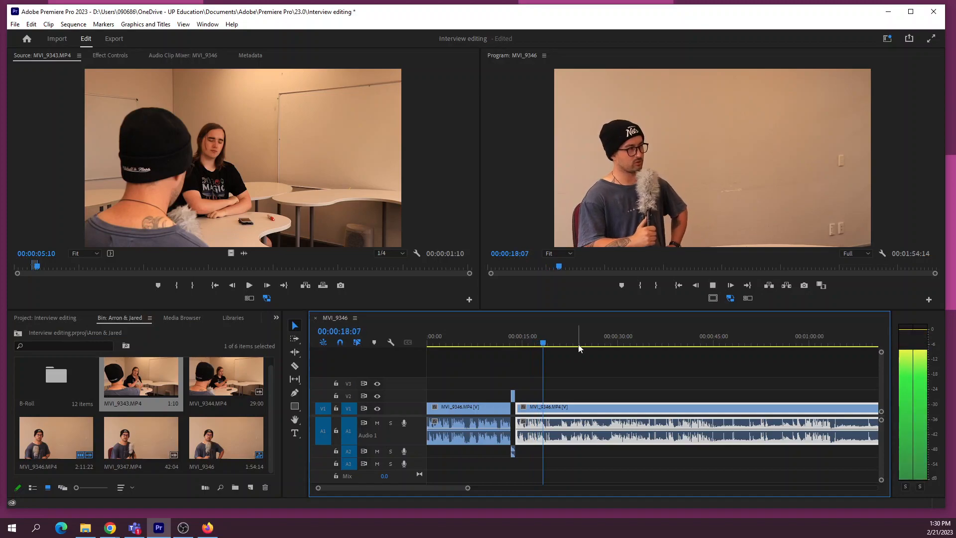
pyautogui.press('space')
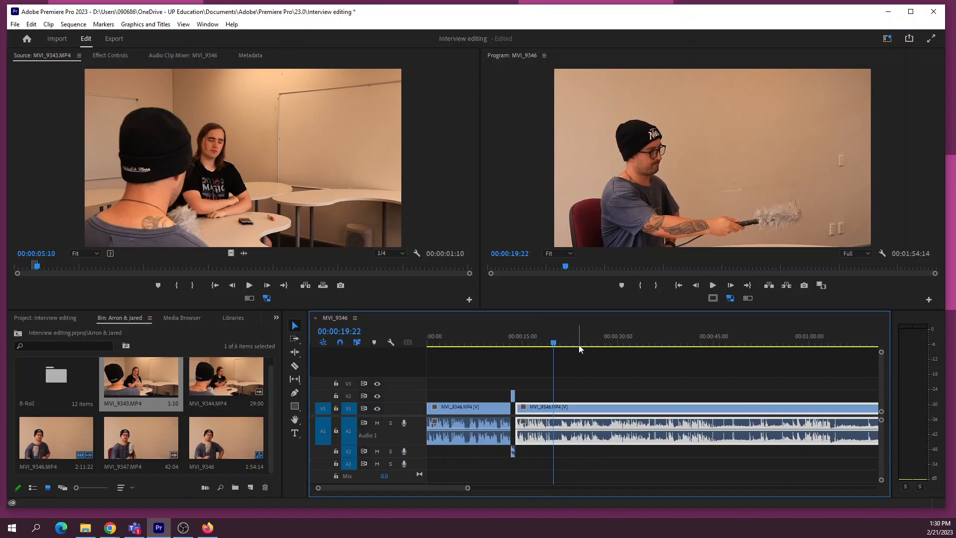
pyautogui.moveTo(553, 339)
pyautogui.mouseDown()
pyautogui.moveTo(543, 340)
pyautogui.moveTo(552, 339)
pyautogui.mouseUp()
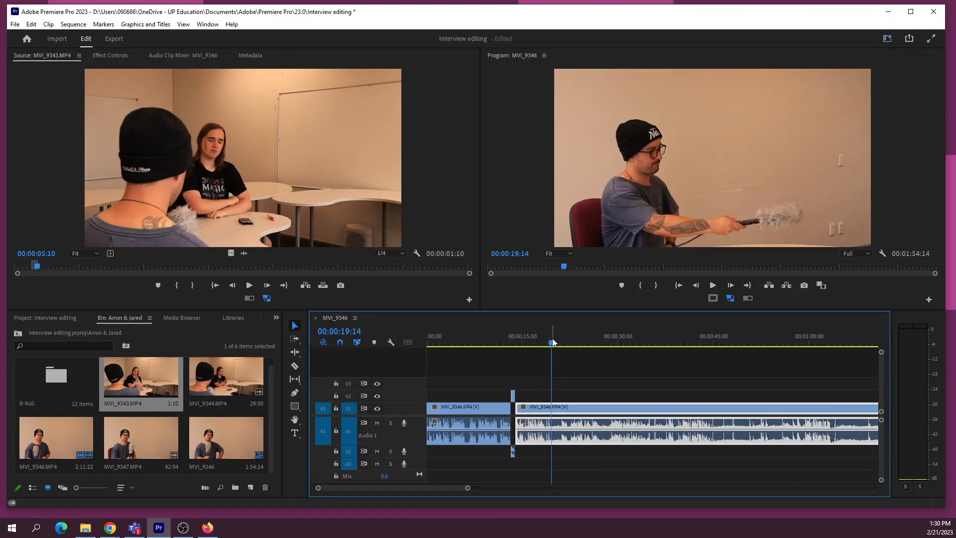
pyautogui.click(553, 407)
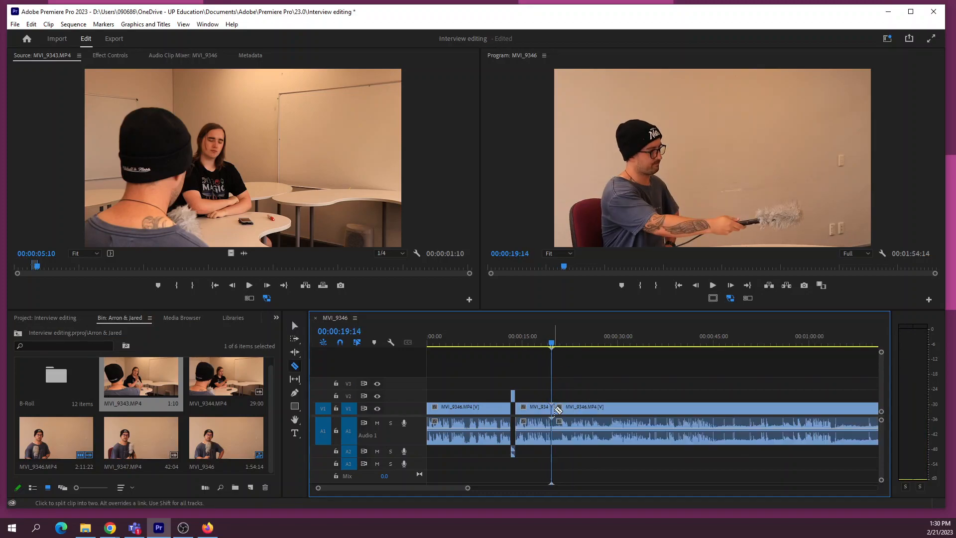
pyautogui.press('v')
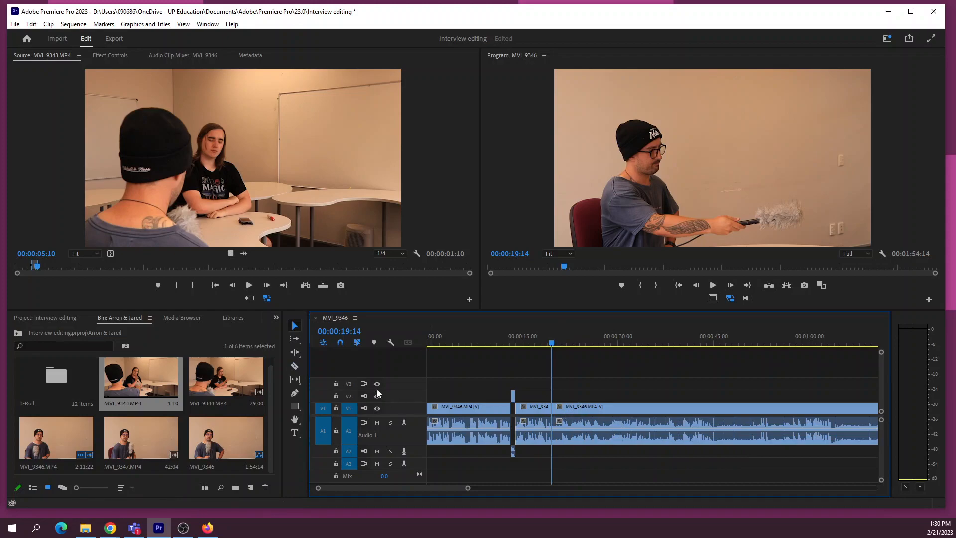
# Clear the existing marks in MVI_9343.MP4 and mark the interviewee's answer from 00:00:18:03 to 00:00:40:14.
pyautogui.click(156, 222)
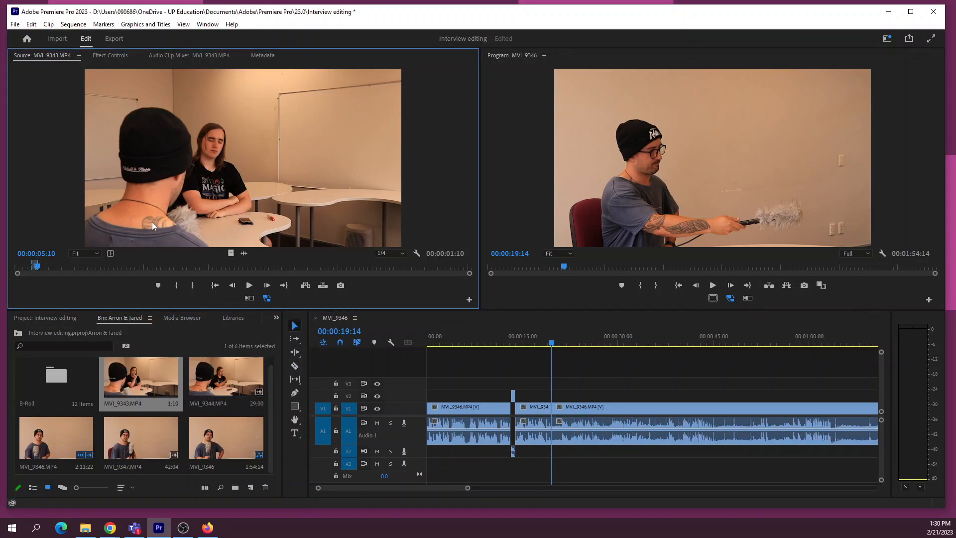
pyautogui.press('space')
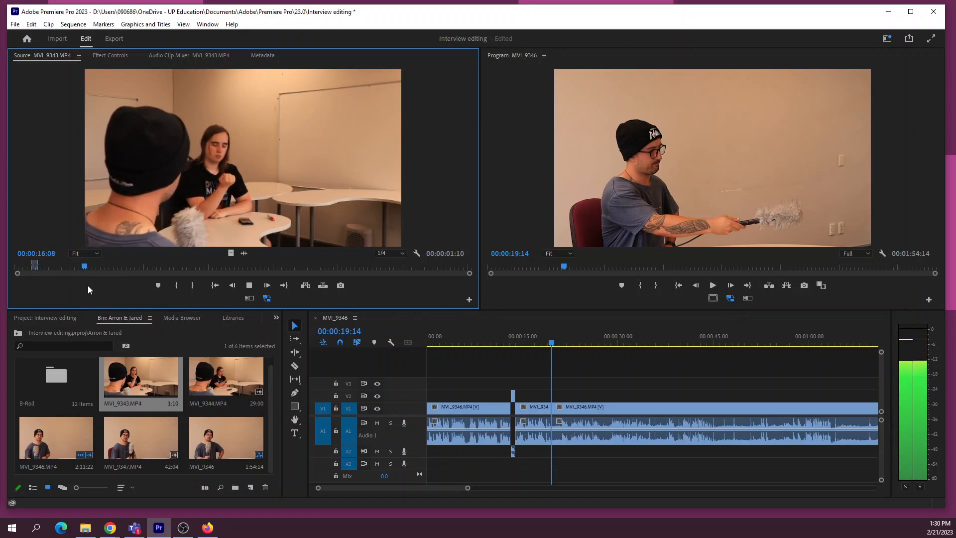
pyautogui.press('space')
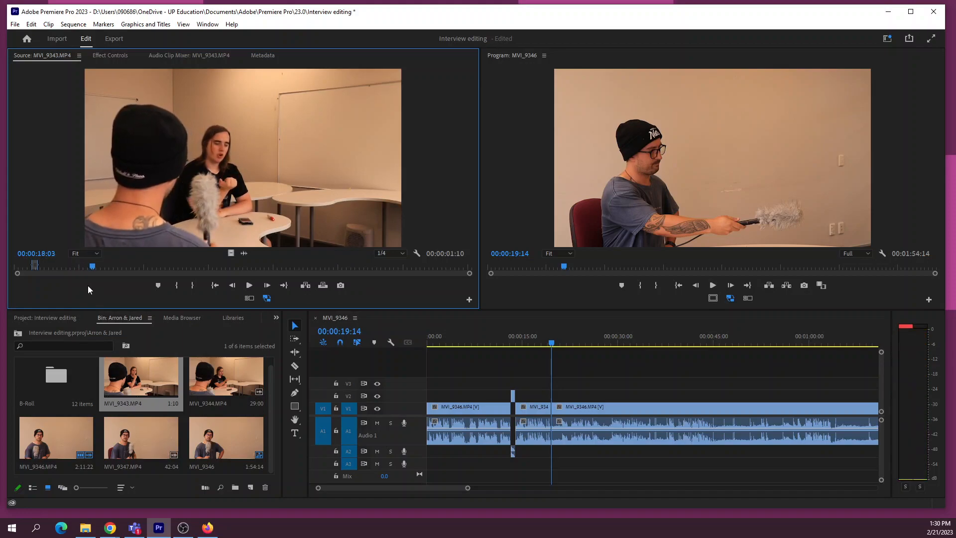
pyautogui.hotkey('ctrl', 'shift', 'x')
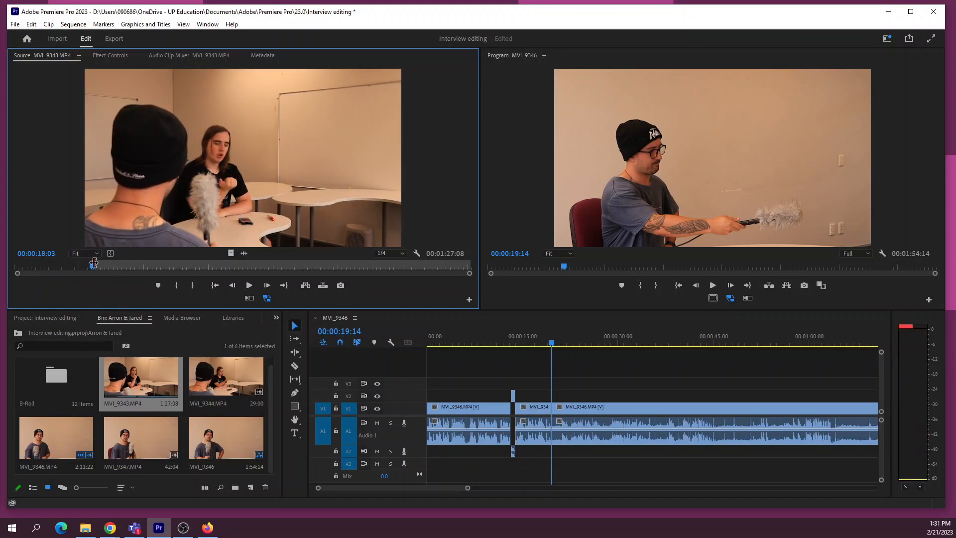
pyautogui.moveTo(93, 265); pyautogui.dragTo(183, 267)
pyautogui.press('o')
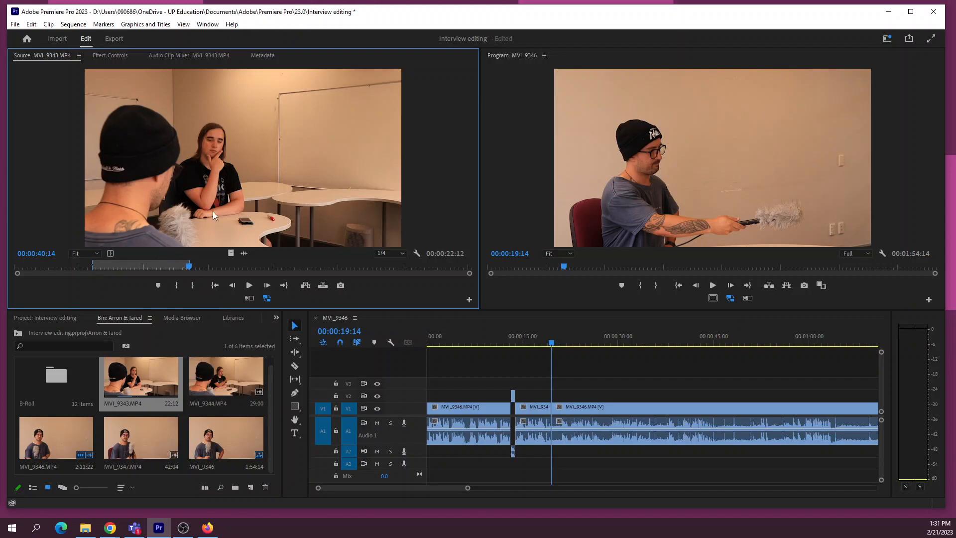
# Place the marked MVI_9343.MP4 range with audio on V2 and A2 at 00:00:19:14, shift the remaining MVI_9346.MP4 clip after it, and play the cut.
pyautogui.moveTo(462, 324); pyautogui.dragTo(595, 408)
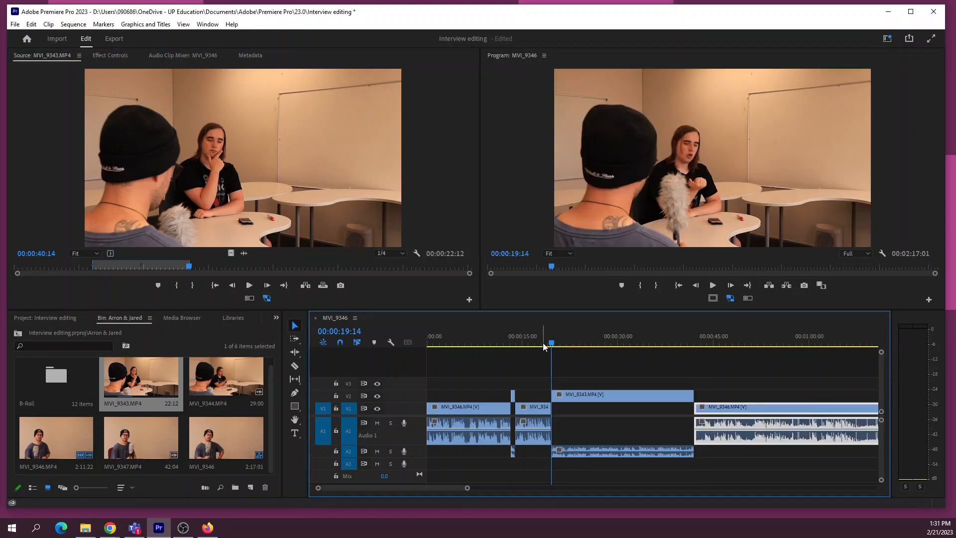
pyautogui.click(548, 335)
pyautogui.press('space')
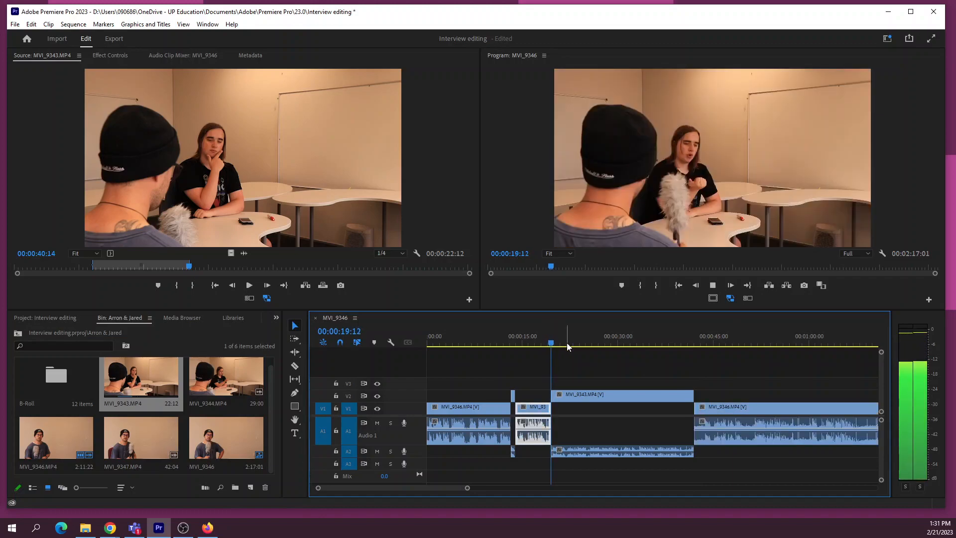
pyautogui.press('space')
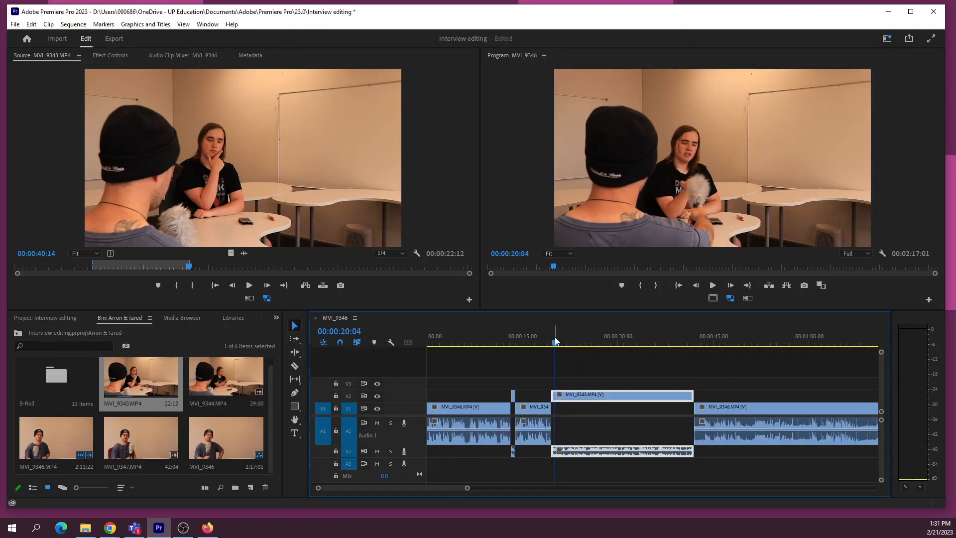
# Ripple-trim the end of the MVI_9346.MP4 clip before the answer to 00:00:18:21 and play across the cut.
pyautogui.click(551, 336)
pyautogui.moveTo(551, 336); pyautogui.dragTo(548, 338)
pyautogui.press('=')
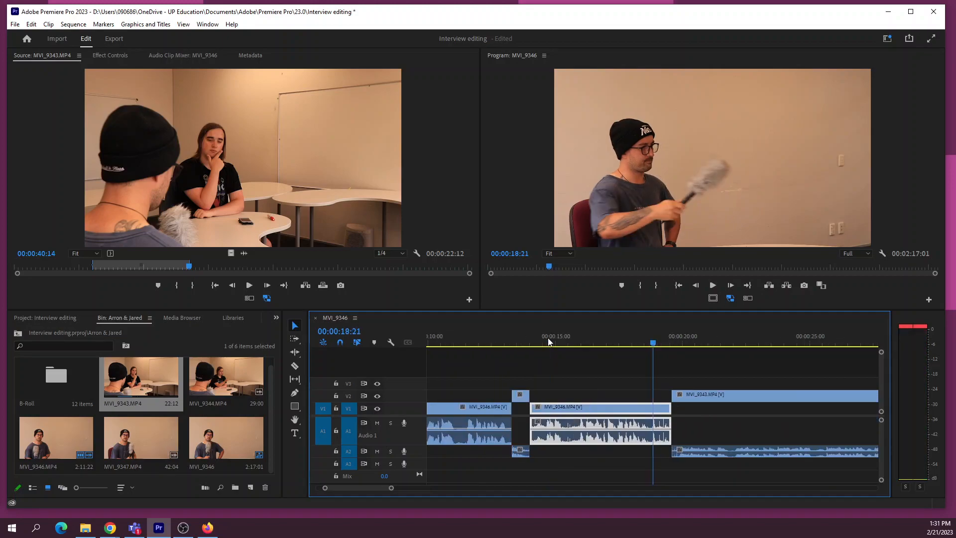
pyautogui.moveTo(674, 411); pyautogui.dragTo(653, 411)
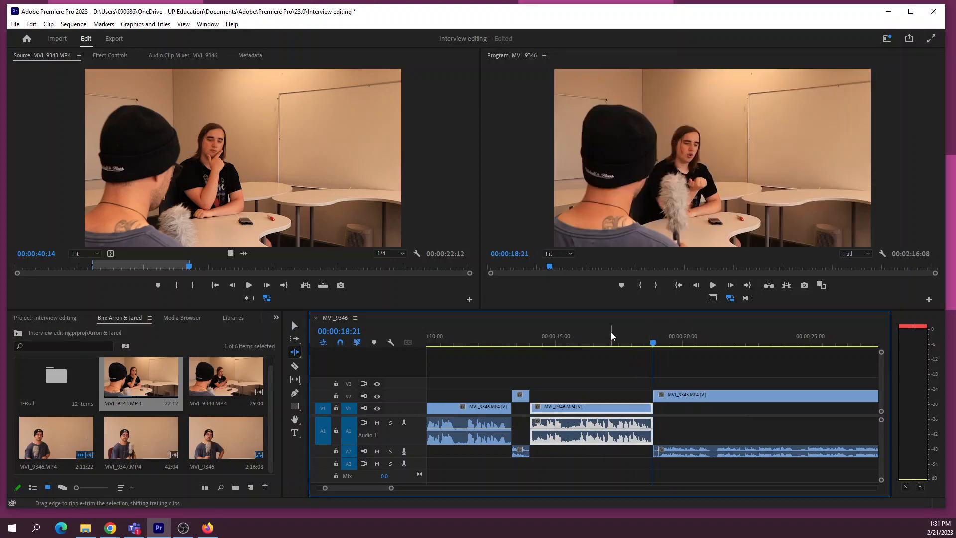
pyautogui.click(611, 336)
pyautogui.press('v')
pyautogui.press('space')
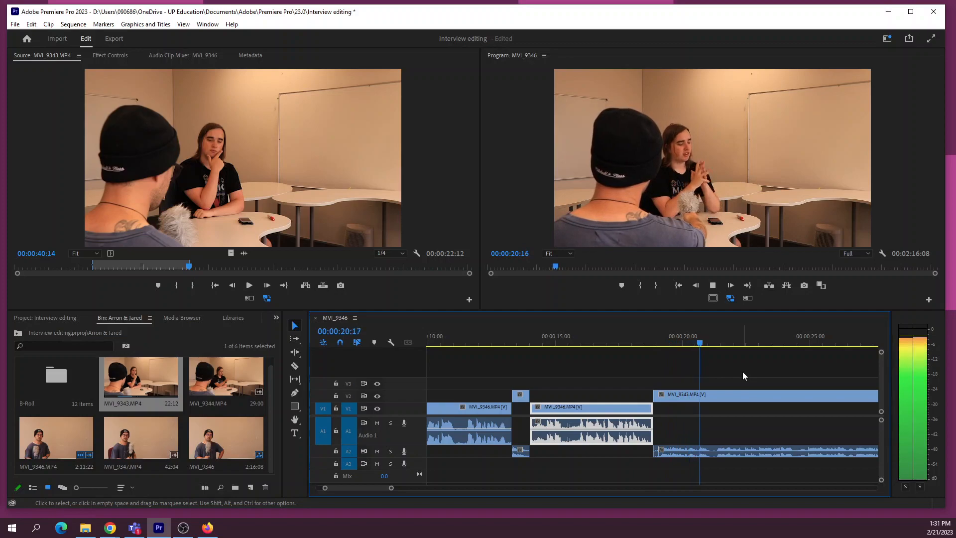
# Move the long MVI_9343.MP4 shot down to V1 and its audio to A1, and play it up to 00:00:26:12.
pyautogui.press('-')
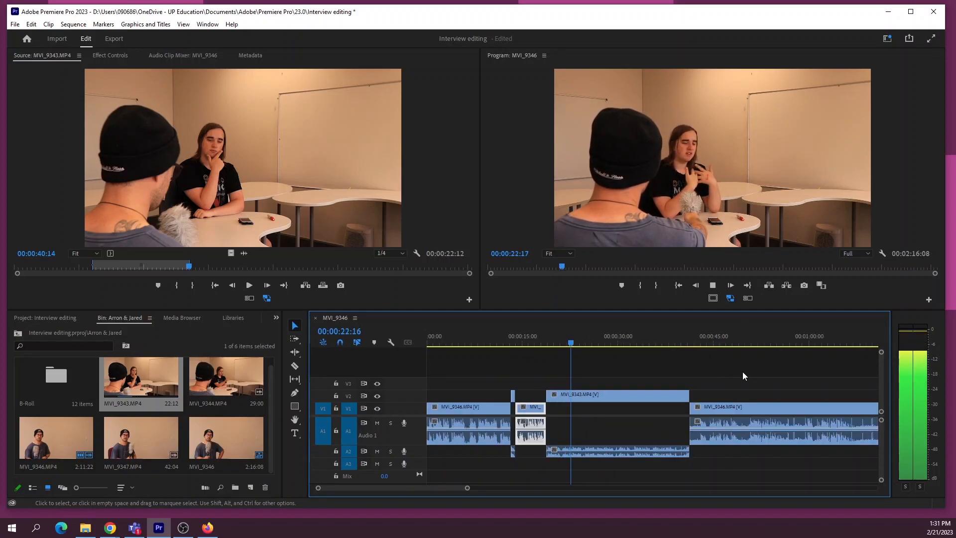
pyautogui.moveTo(628, 396); pyautogui.dragTo(629, 416)
pyautogui.moveTo(610, 452); pyautogui.dragTo(604, 423)
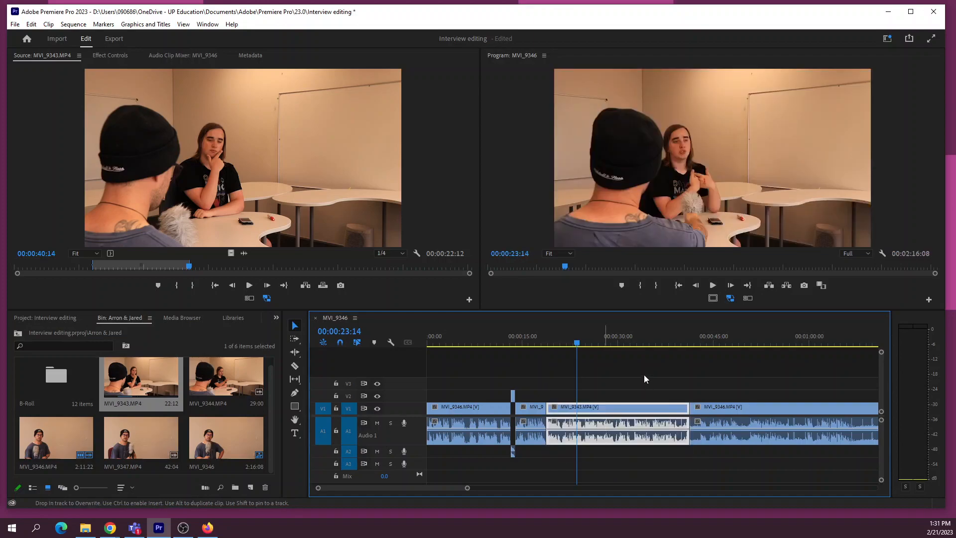
pyautogui.press('space')
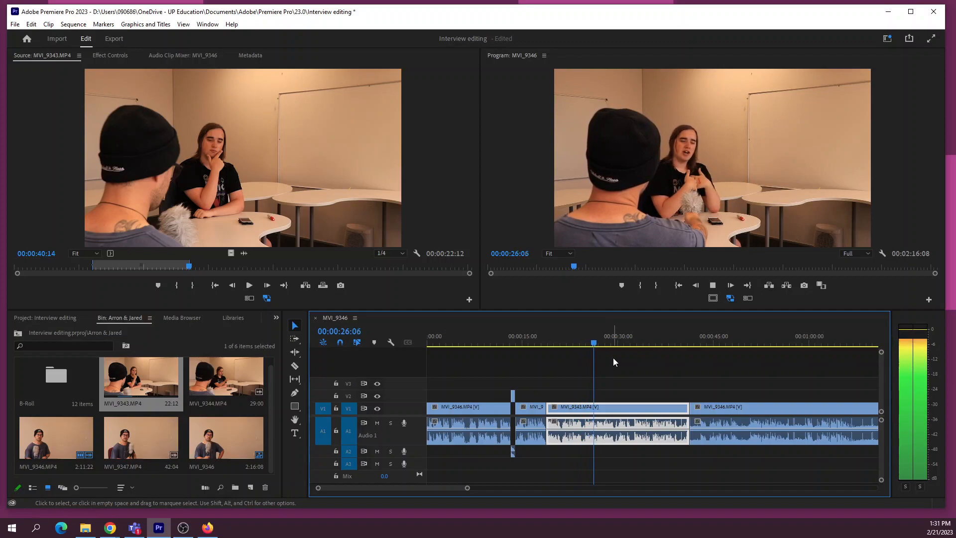
pyautogui.press('space')
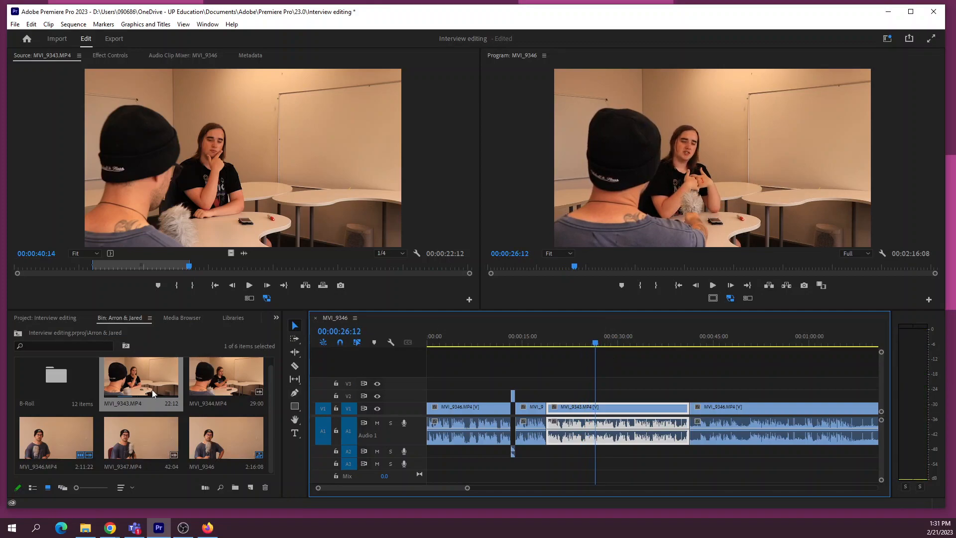
# Open MVI_9346.MP4 as the source and mark a listening shot from 00:00:38:07 to 00:00:40:13.
pyautogui.doubleClick(49, 431)
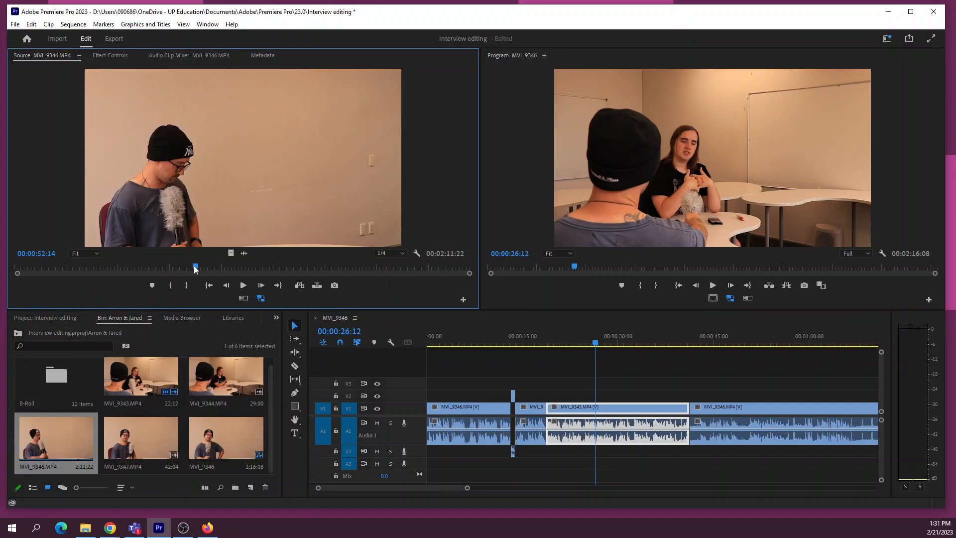
pyautogui.moveTo(191, 269); pyautogui.dragTo(160, 269)
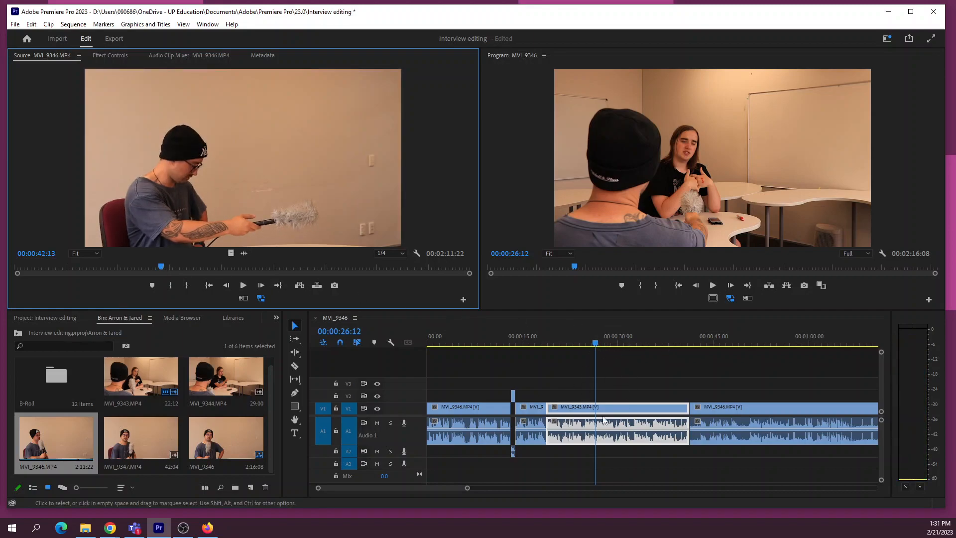
pyautogui.moveTo(161, 268); pyautogui.dragTo(141, 268)
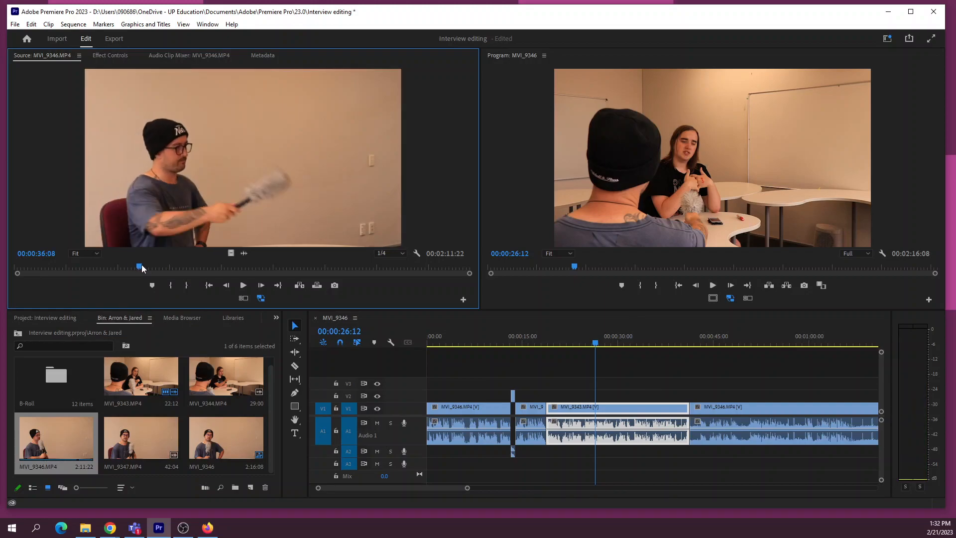
pyautogui.press('space')
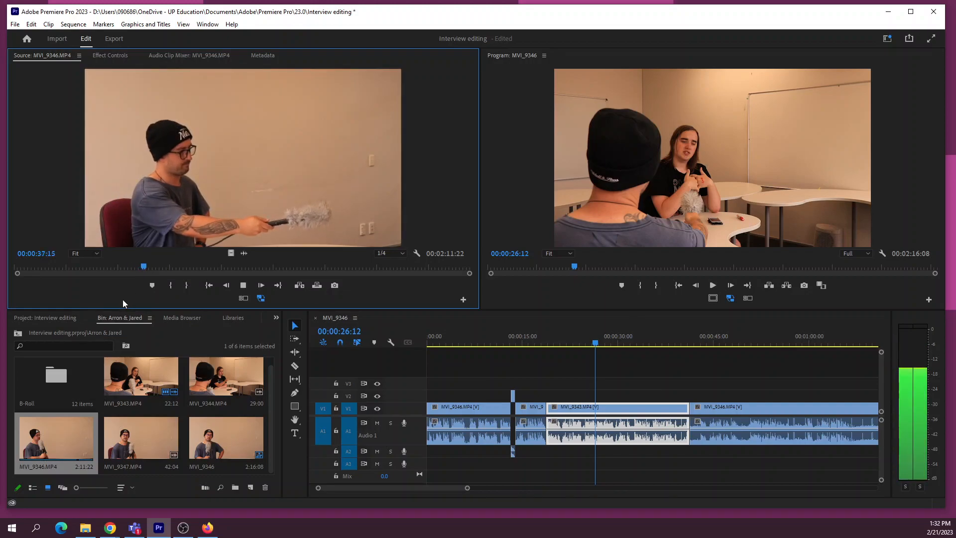
pyautogui.press('space')
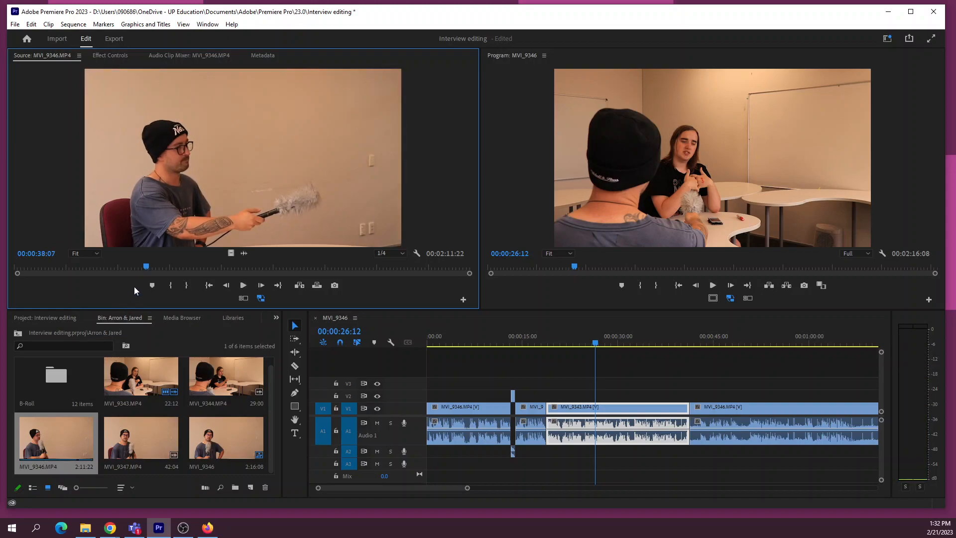
pyautogui.press('i')
pyautogui.moveTo(147, 268); pyautogui.dragTo(154, 268)
pyautogui.press('o')
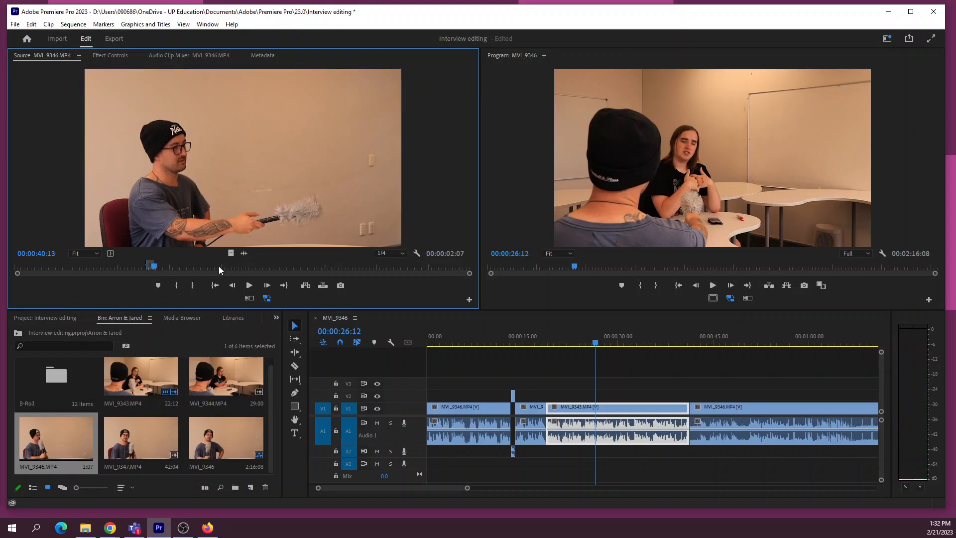
# Place only the video of the marked MVI_9346.MP4 range on V2 at 00:00:26:12 and play from 00:00:25:05.
pyautogui.moveTo(231, 253); pyautogui.dragTo(592, 345)
pyautogui.click(587, 341)
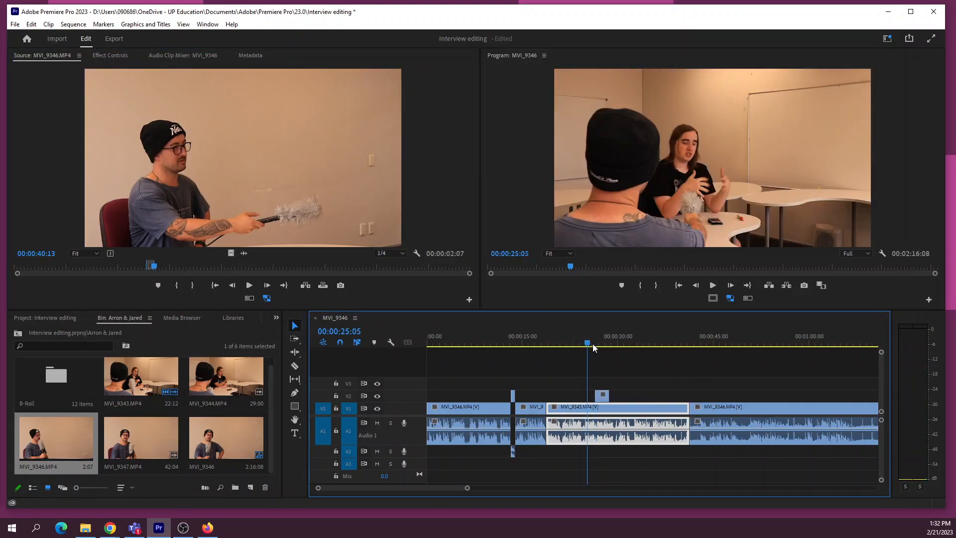
pyautogui.press('space')
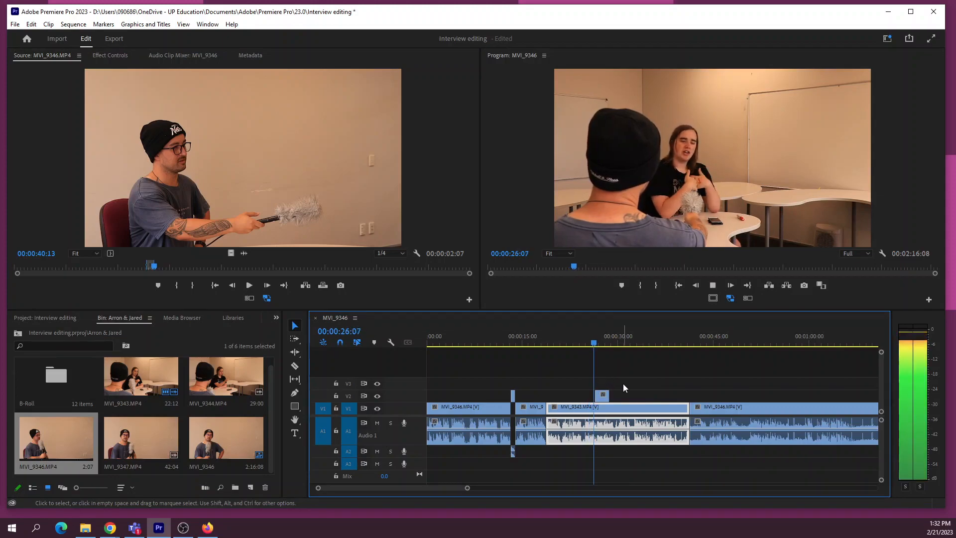
pyautogui.press('space')
# Adjust the V2 listening shot to run from about 00:00:25 to about 00:00:27:18 and play from 00:00:24:00.
pyautogui.press('=')
pyautogui.press('=')
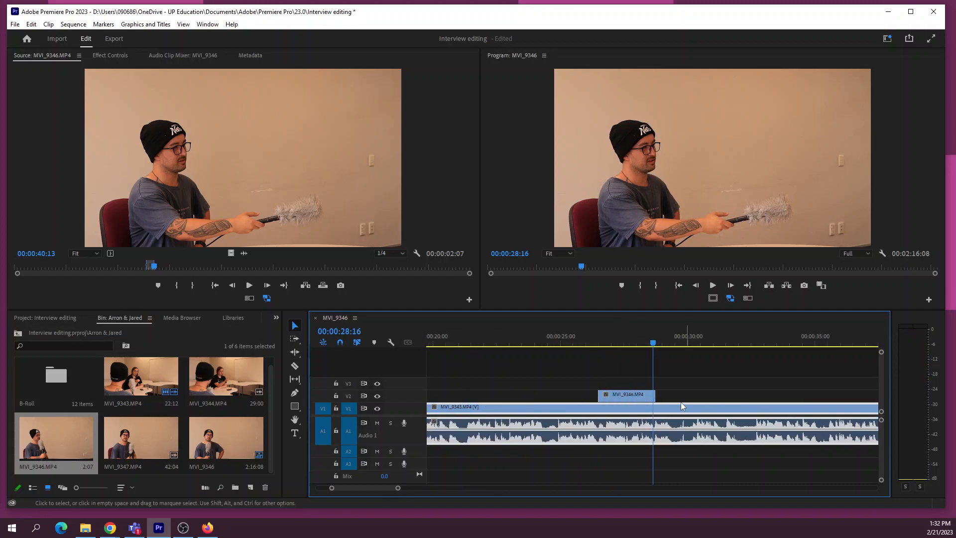
pyautogui.moveTo(652, 395); pyautogui.dragTo(557, 396)
pyautogui.click(536, 337)
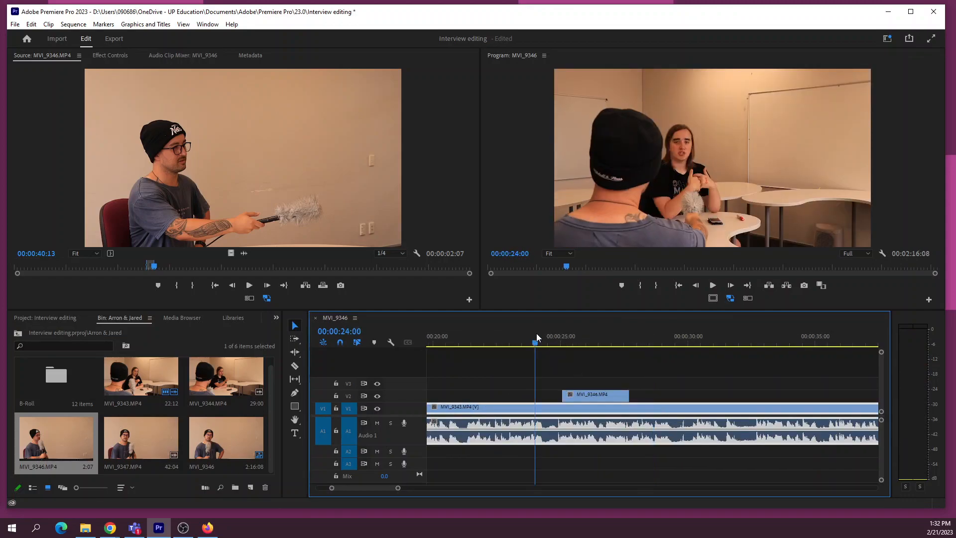
pyautogui.press('-')
pyautogui.press('-')
pyautogui.press('-')
pyautogui.press('space')
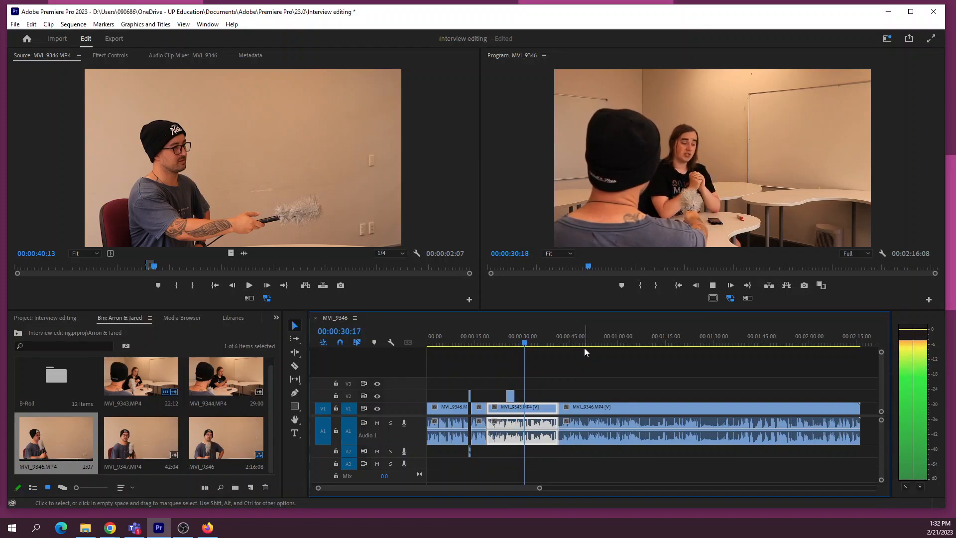
pyautogui.press('space')
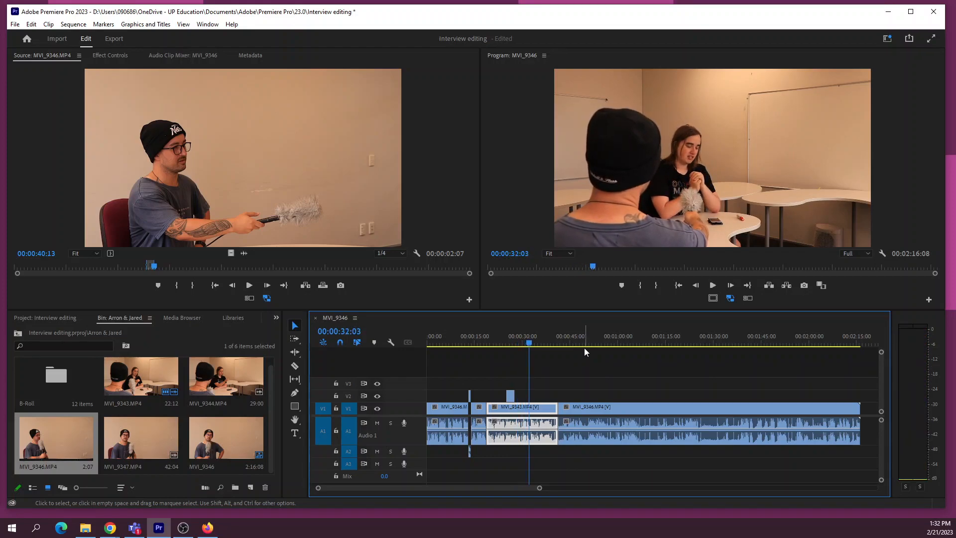
# Place only the video of the B-roll clip MVI_9322.MP4 on V2, starting at 00:00:32:03.
pyautogui.doubleClick(46, 384)
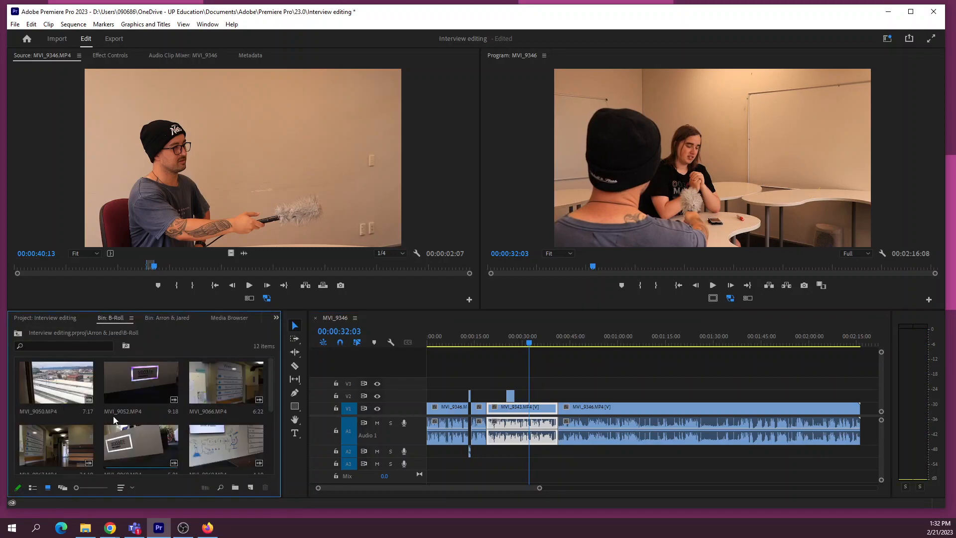
pyautogui.scroll(-2, 162, 433)
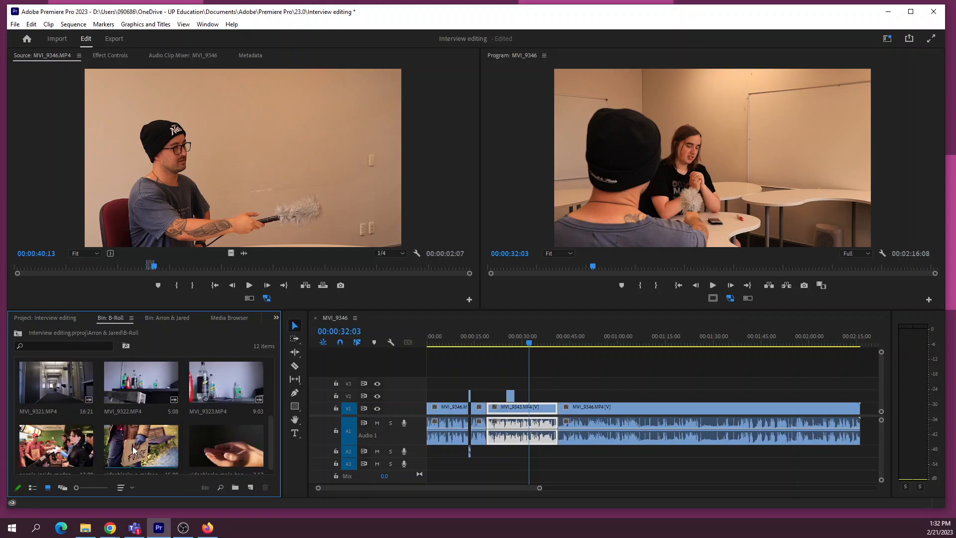
pyautogui.doubleClick(147, 399)
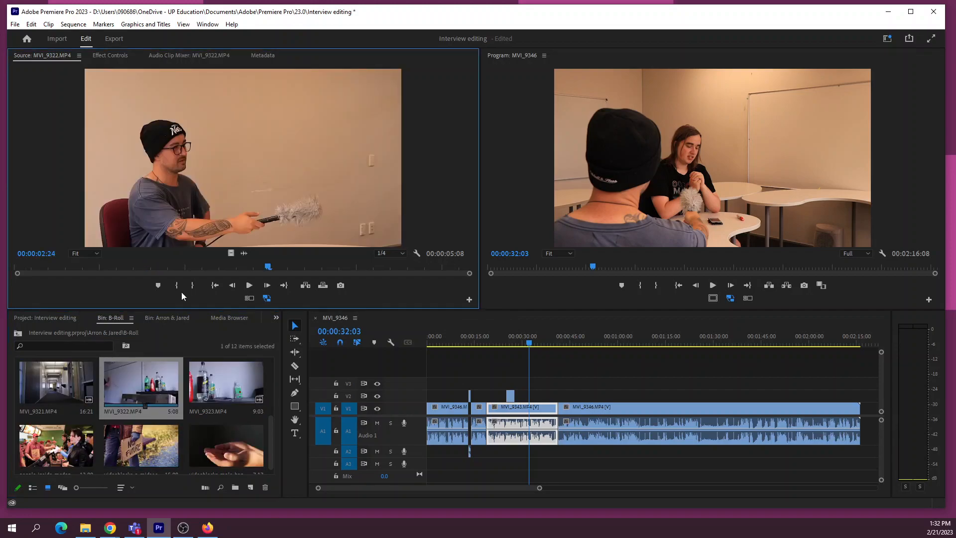
pyautogui.moveTo(228, 254); pyautogui.dragTo(519, 342)
# Play the sequence through the MVI_9322.MP4 cutaway from 00:00:29:09 up to 00:00:38:03, replaying it once.
pyautogui.press('space')
pyautogui.press('space')
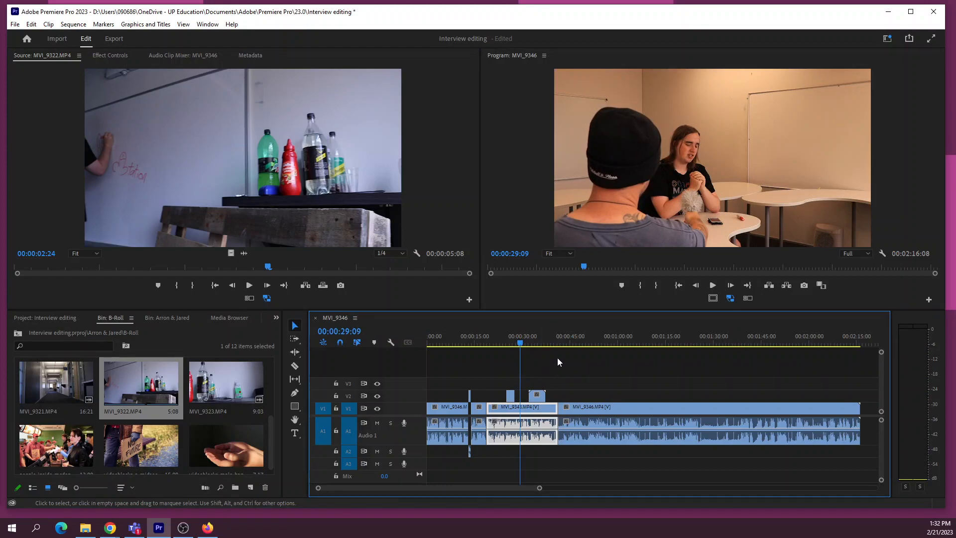
pyautogui.press('space')
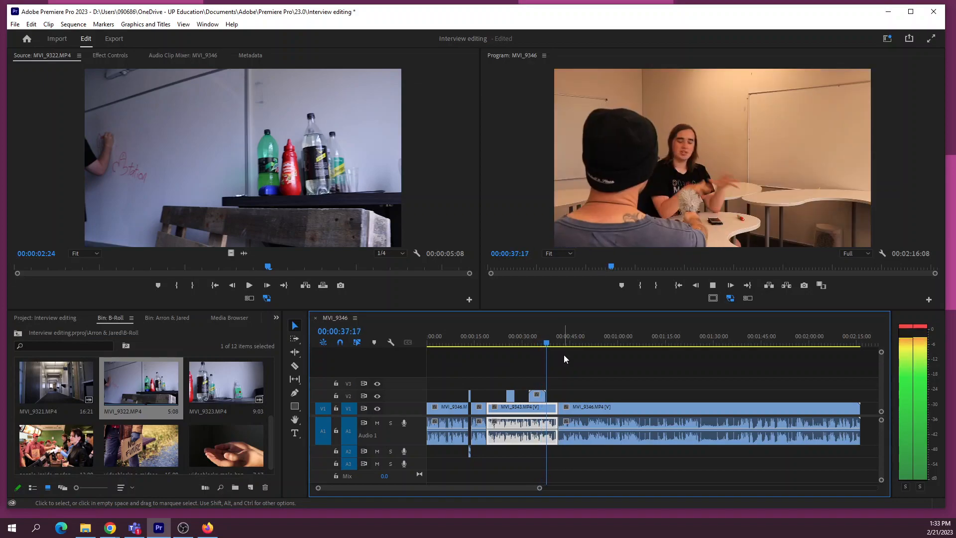
pyautogui.click(523, 342)
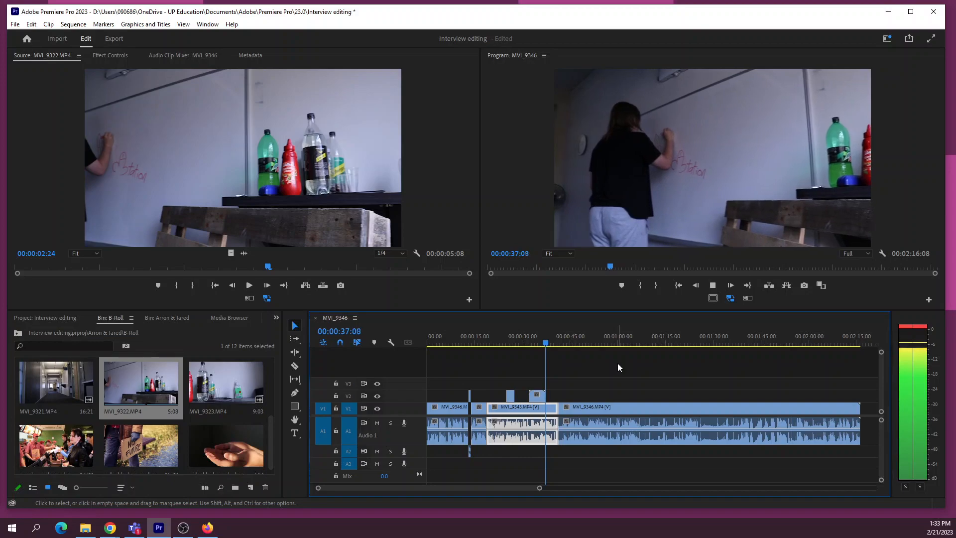
pyautogui.press('space')
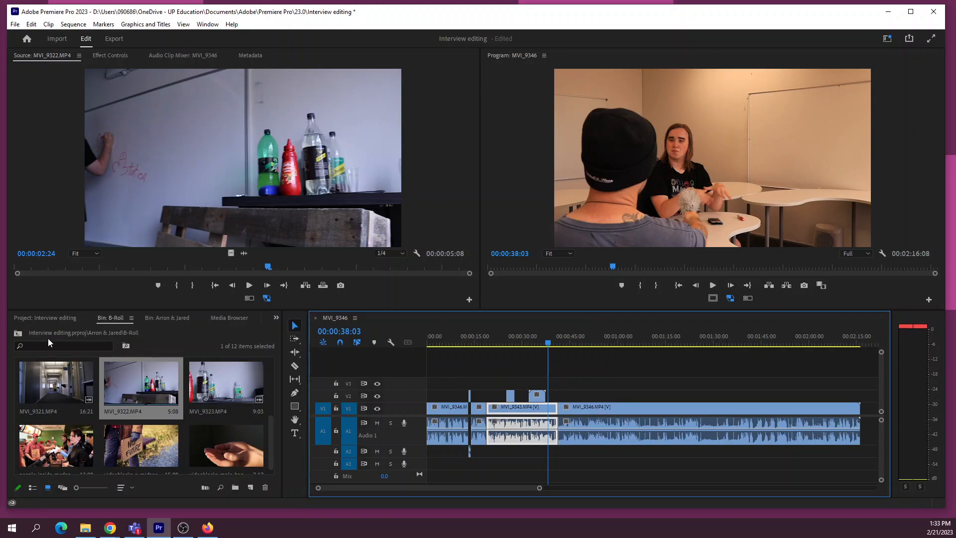
# Leave the B-Roll bin and play parts of the last MVI_9346.MP4 shot around 00:02:01:04 and up to 00:01:43:06.
pyautogui.click(18, 333)
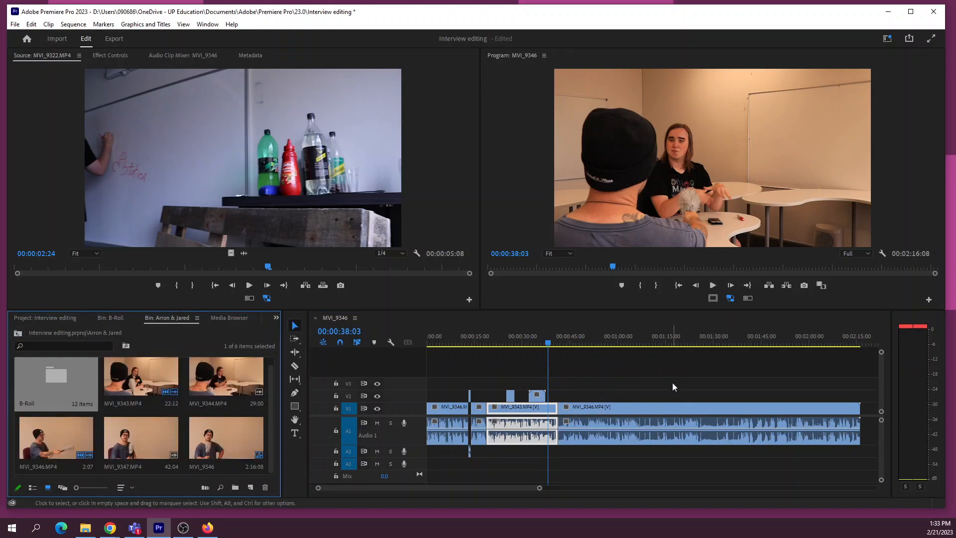
pyautogui.click(569, 342)
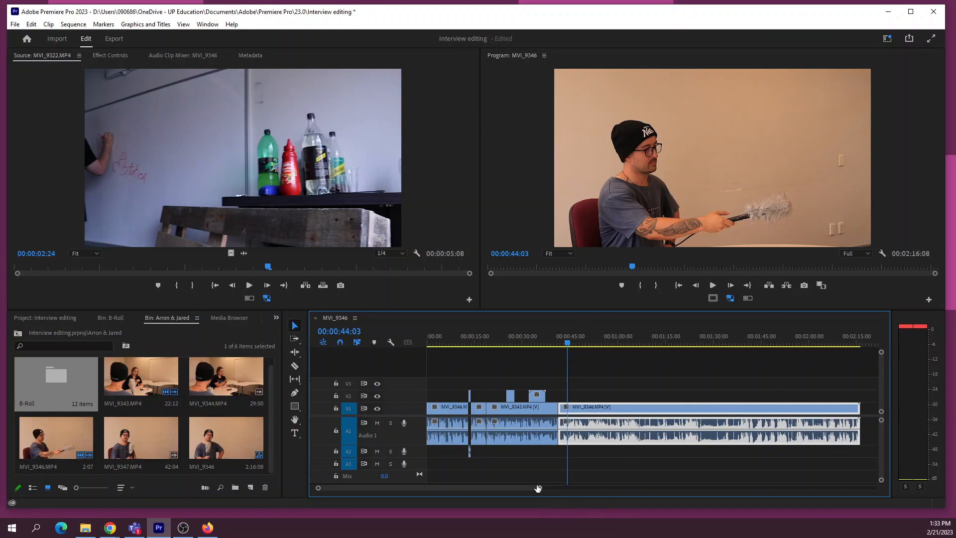
pyautogui.moveTo(540, 489); pyautogui.dragTo(596, 487)
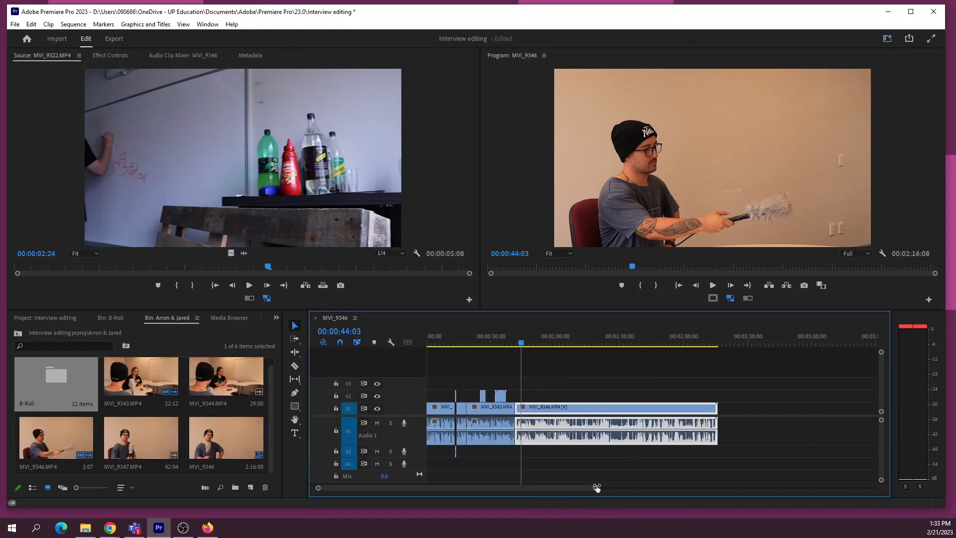
pyautogui.click(663, 342)
pyautogui.moveTo(665, 343); pyautogui.dragTo(683, 343)
pyautogui.press('space')
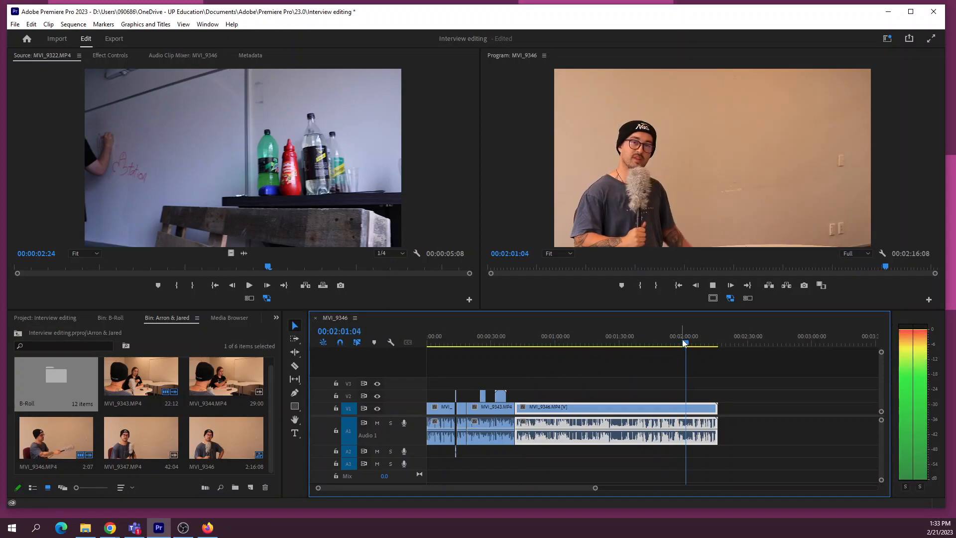
pyautogui.click(637, 342)
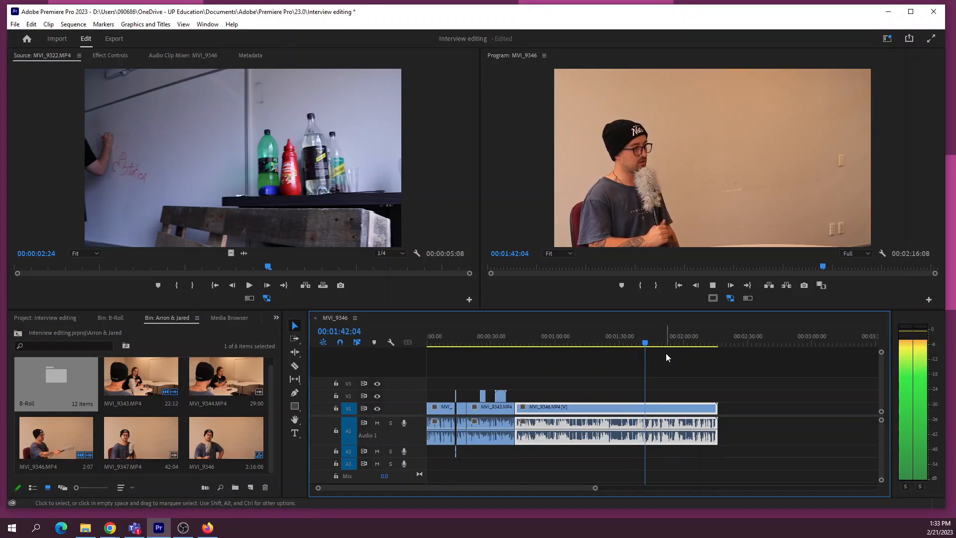
pyautogui.press('space')
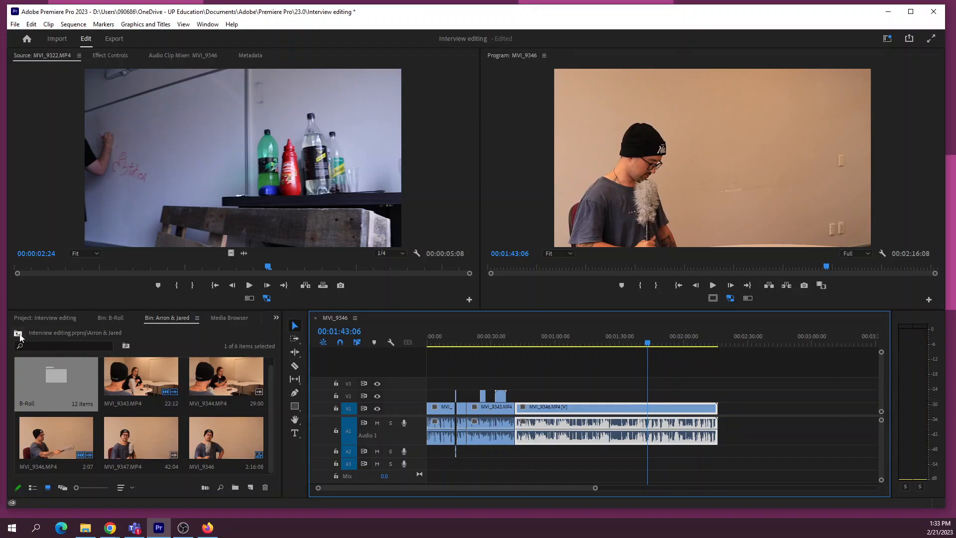
# Create a Bars and Tone item at the project's top level with settings matching the sequence, 1920 by 1080 at 25 fps.
pyautogui.click(18, 334)
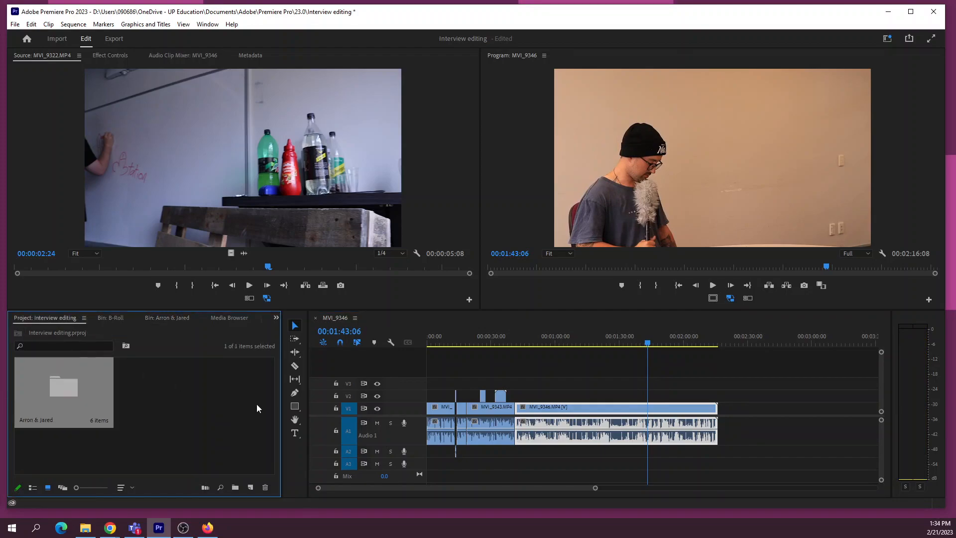
pyautogui.click(251, 487)
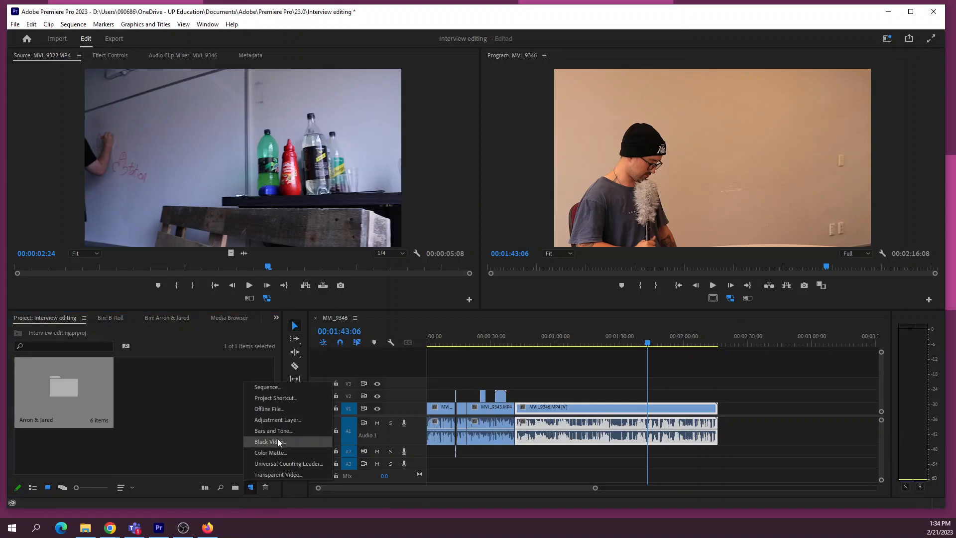
pyautogui.click(215, 419)
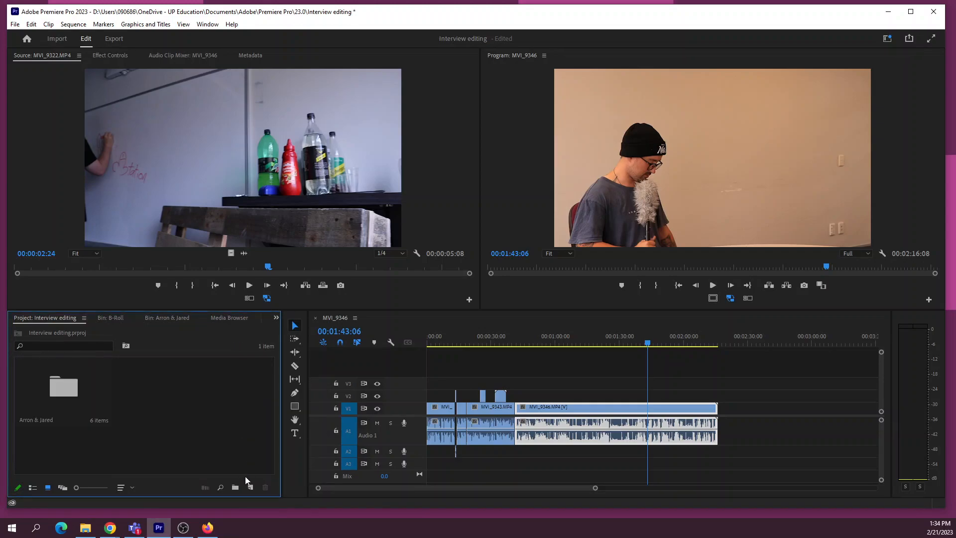
pyautogui.click(250, 488)
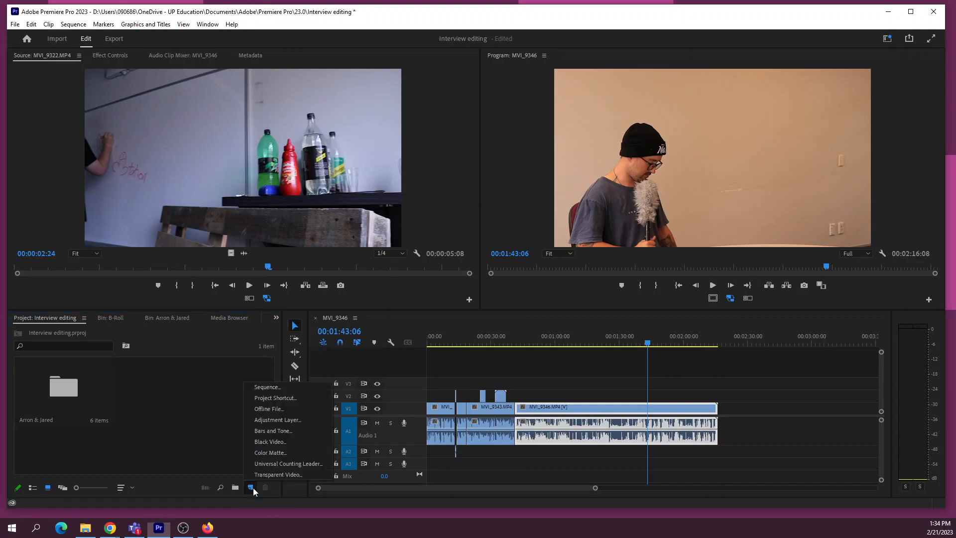
pyautogui.click(273, 430)
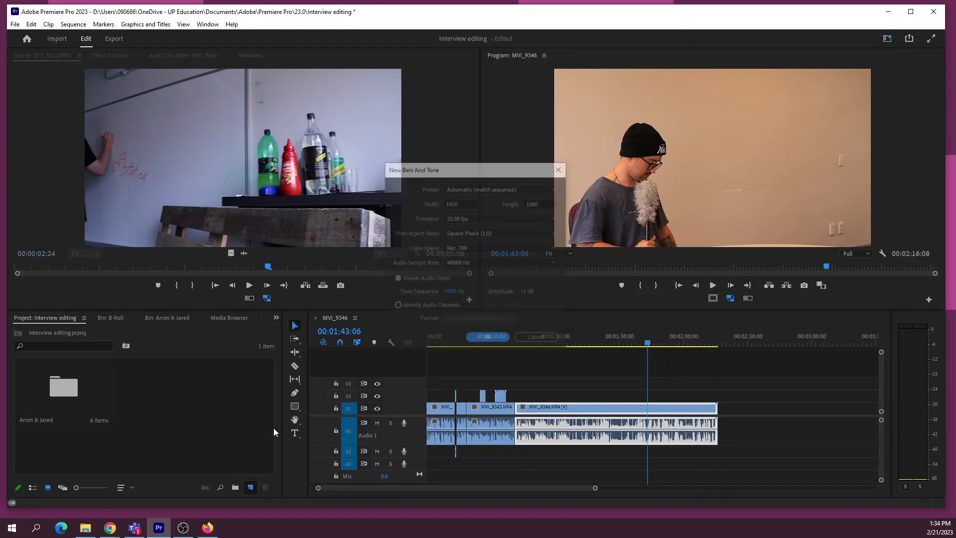
pyautogui.click(488, 339)
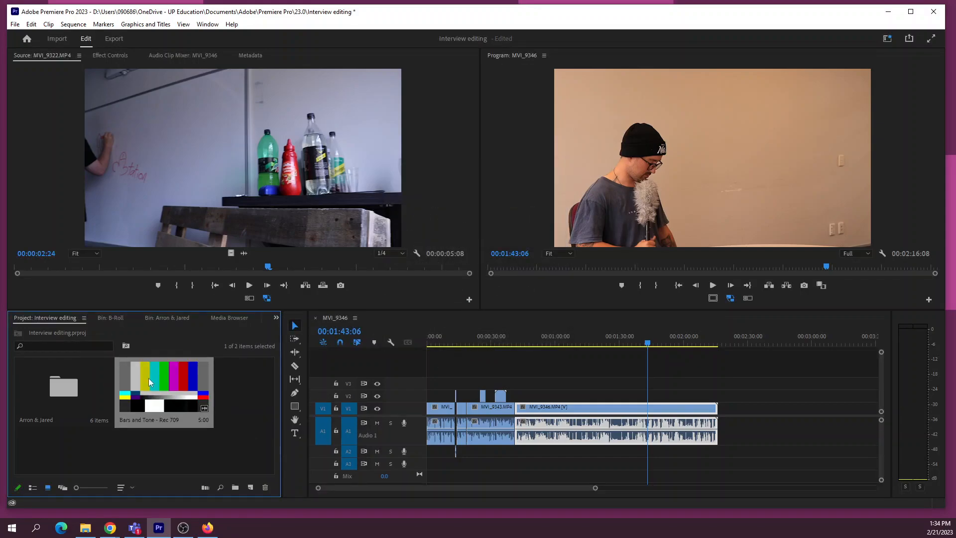
# Open the Bars and Tone item as the source and place only its audio on A2, ending at 00:01:43:06.
pyautogui.doubleClick(149, 378)
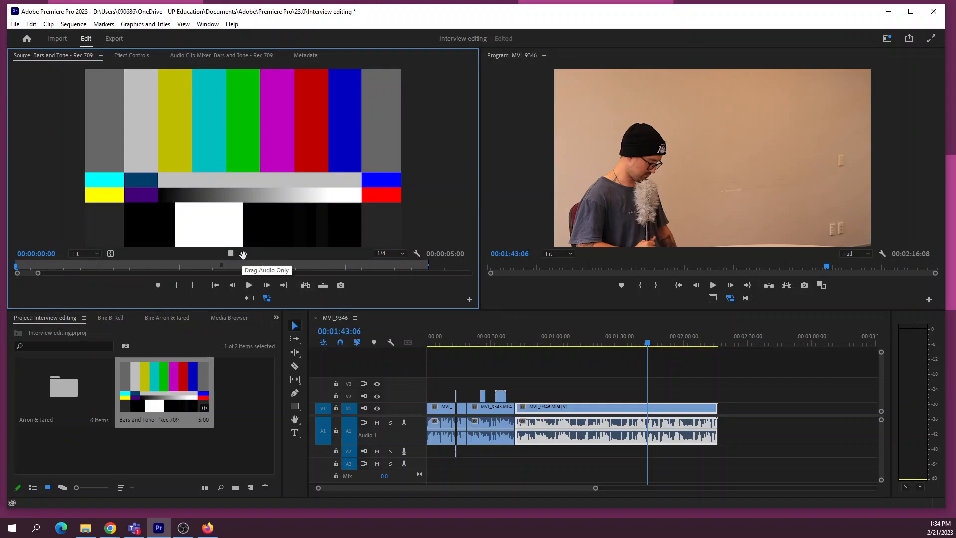
pyautogui.moveTo(244, 255); pyautogui.dragTo(243, 255)
pyautogui.moveTo(530, 352); pyautogui.dragTo(641, 451)
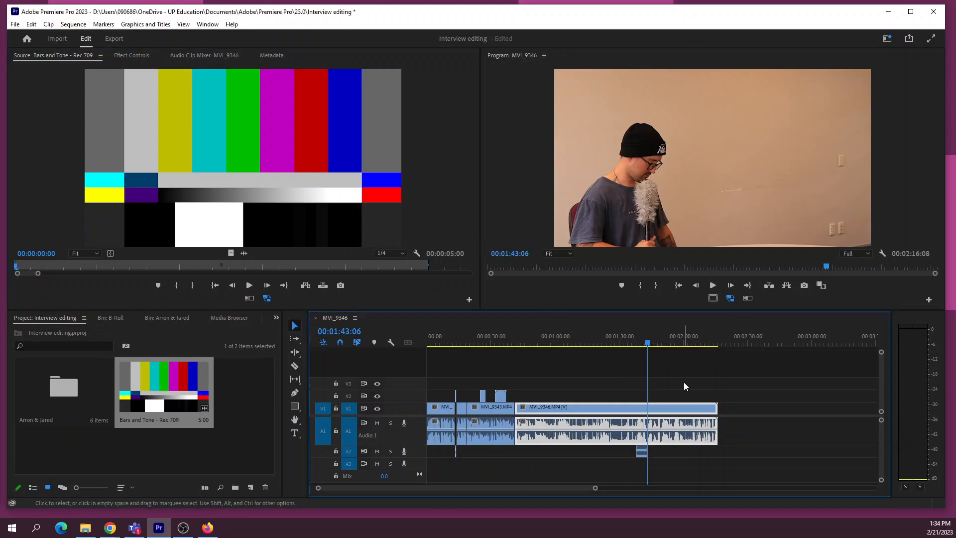
# Move the A2 tone to start at about 00:01:41:18 and play the sequence from 00:01:37:20.
pyautogui.click(638, 339)
pyautogui.press('=')
pyautogui.press('=')
pyautogui.press('=')
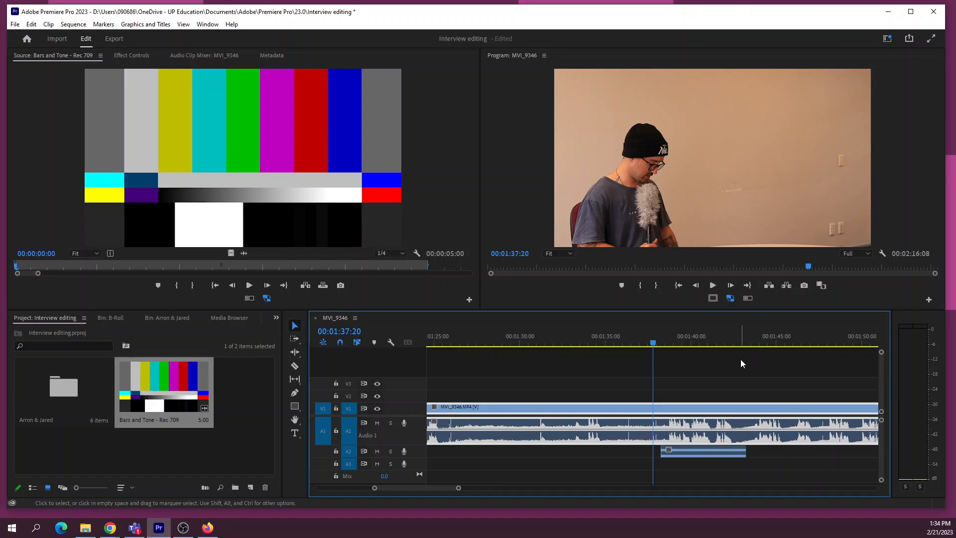
pyautogui.moveTo(694, 454); pyautogui.dragTo(755, 454)
pyautogui.press('space')
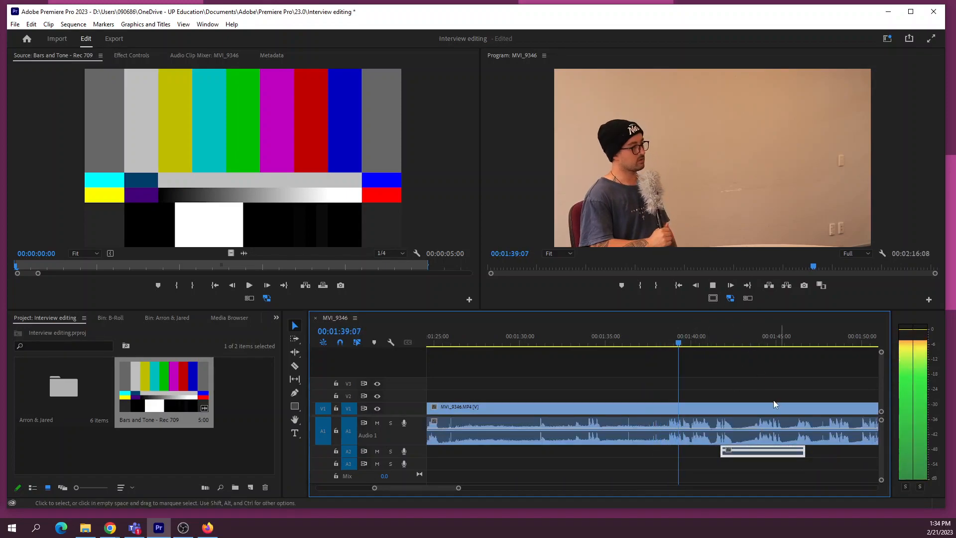
# Move the A2 tone further on to start at about 00:01:55 and play the sequence up to 00:01:53:07.
pyautogui.click(771, 402)
pyautogui.press('-')
pyautogui.press('-')
pyautogui.press('-')
pyautogui.click(674, 340)
pyautogui.moveTo(686, 452); pyautogui.dragTo(726, 457)
pyautogui.press('space')
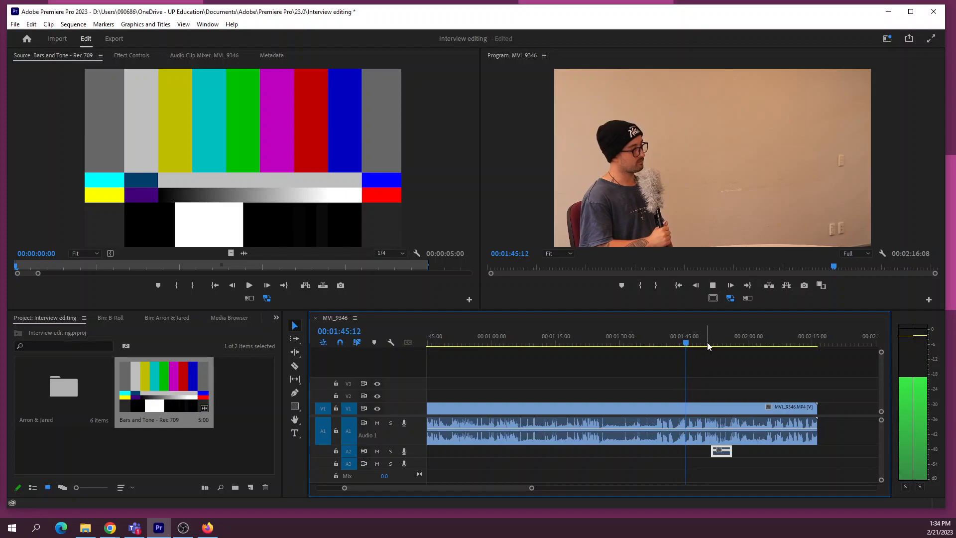
pyautogui.moveTo(721, 452); pyautogui.dragTo(736, 452)
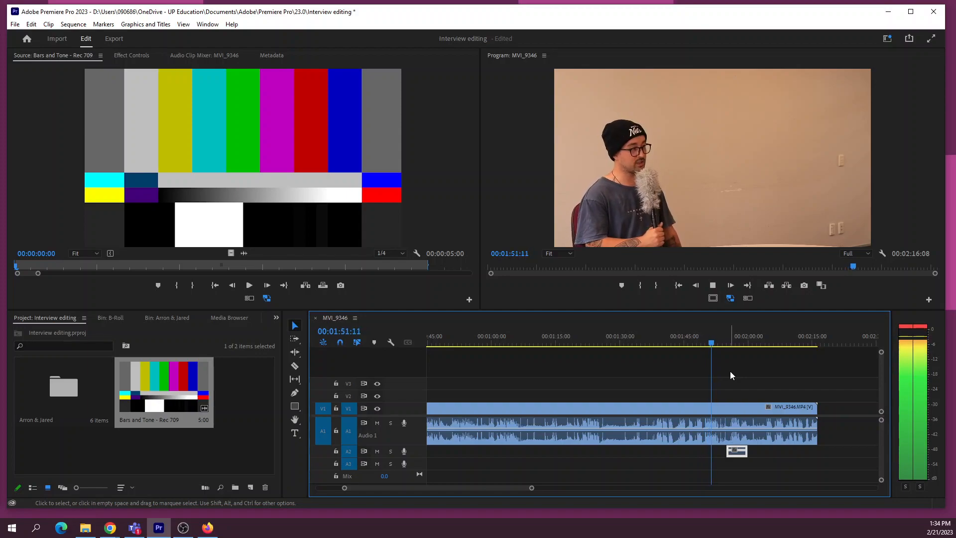
pyautogui.click(741, 452)
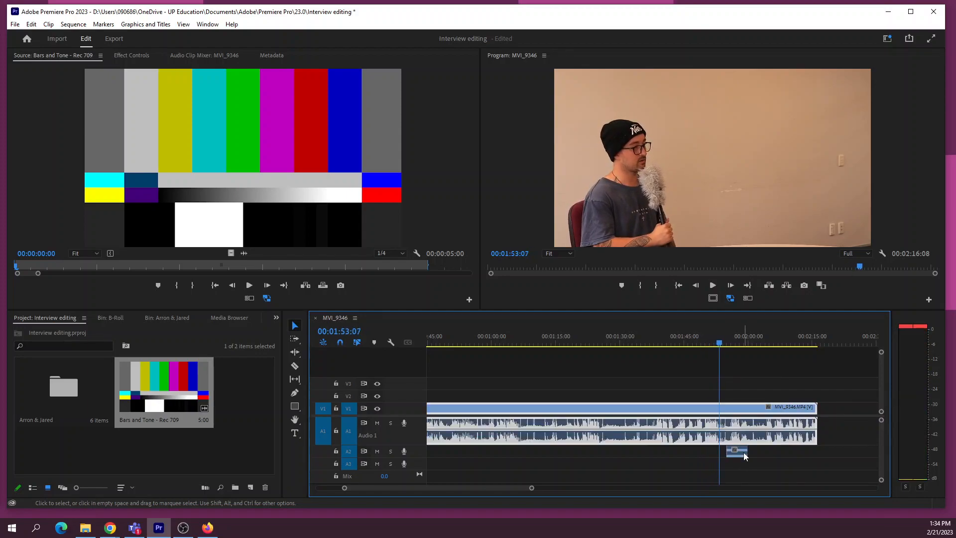
# Cut the last MVI_9346.MP4 shot on V1 and A1 at 00:01:53:07.
pyautogui.press('=')
pyautogui.press('c')
pyautogui.click(656, 427)
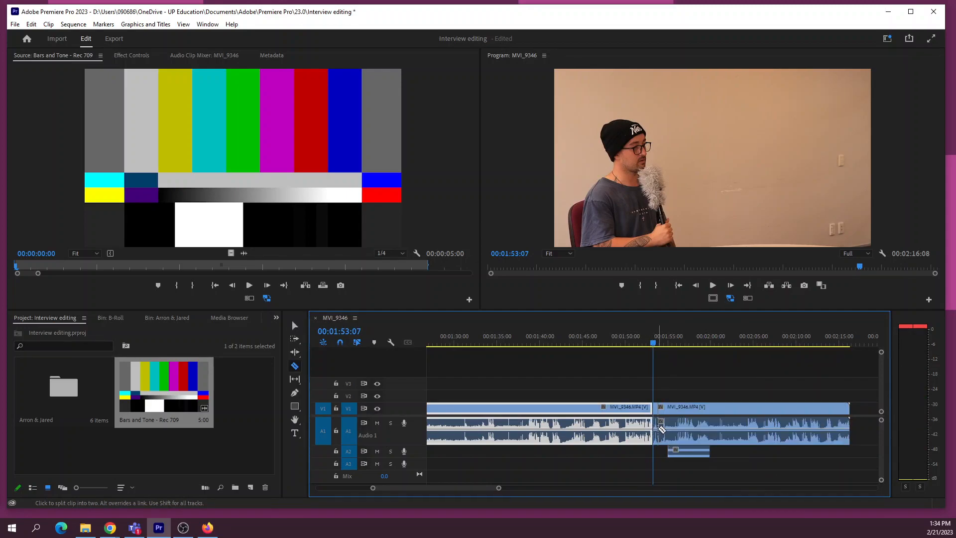
# Turn off linked selection, trim the start of the A1 audio after the cut to about 00:01:56, and start the A2 tone at 00:01:53:07.
pyautogui.click(358, 343)
pyautogui.press('v')
pyautogui.click(676, 393)
pyautogui.moveTo(656, 423); pyautogui.dragTo(680, 455)
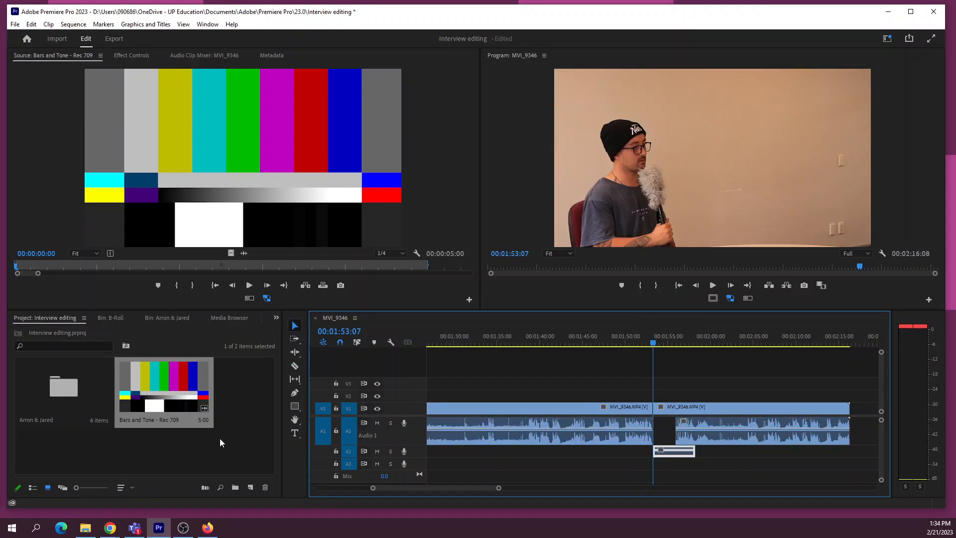
pyautogui.click(16, 25)
pyautogui.moveTo(25, 36)
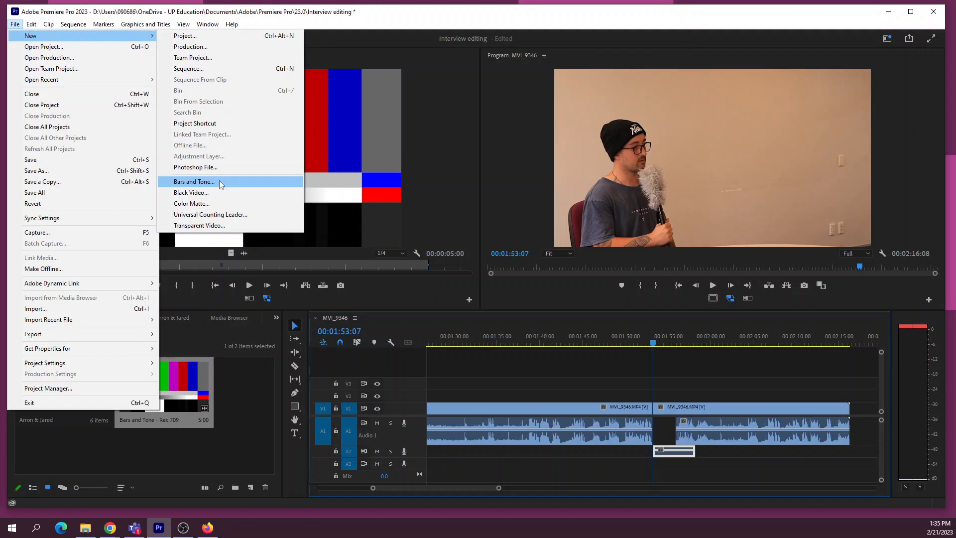
pyautogui.click(258, 462)
pyautogui.click(251, 488)
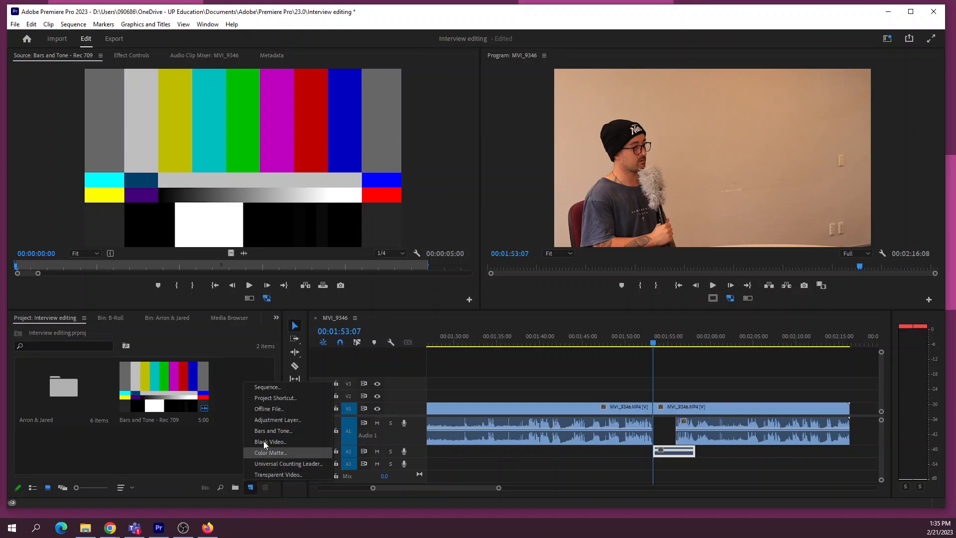
pyautogui.click(200, 447)
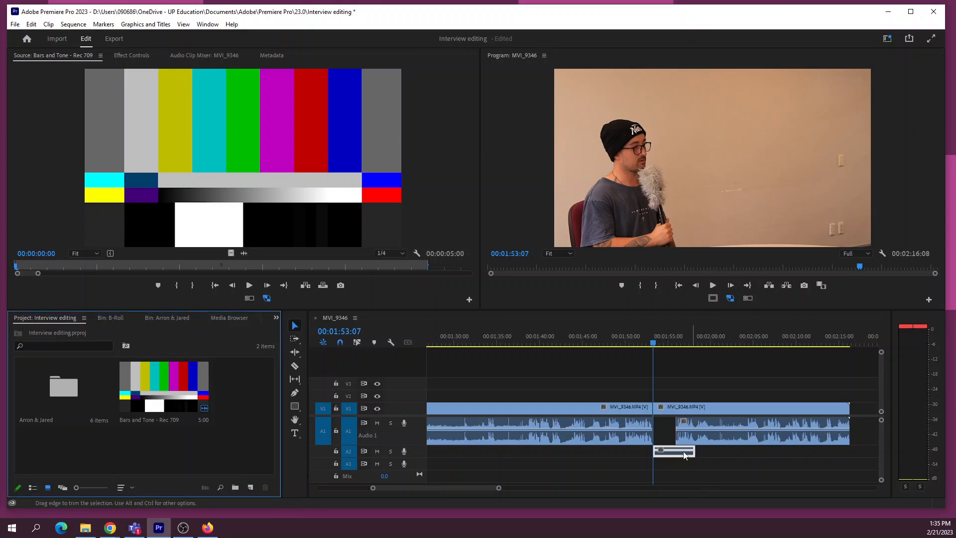
# Play the censored moment from about 00:01:47, then end the A2 tone and restart the A1 audio at 00:01:54:09.
pyautogui.moveTo(686, 449)
pyautogui.mouseDown()
pyautogui.moveTo(708, 450)
pyautogui.moveTo(653, 437)
pyautogui.moveTo(676, 438)
pyautogui.moveTo(689, 455)
pyautogui.moveTo(680, 455)
pyautogui.mouseUp()
pyautogui.click(605, 344)
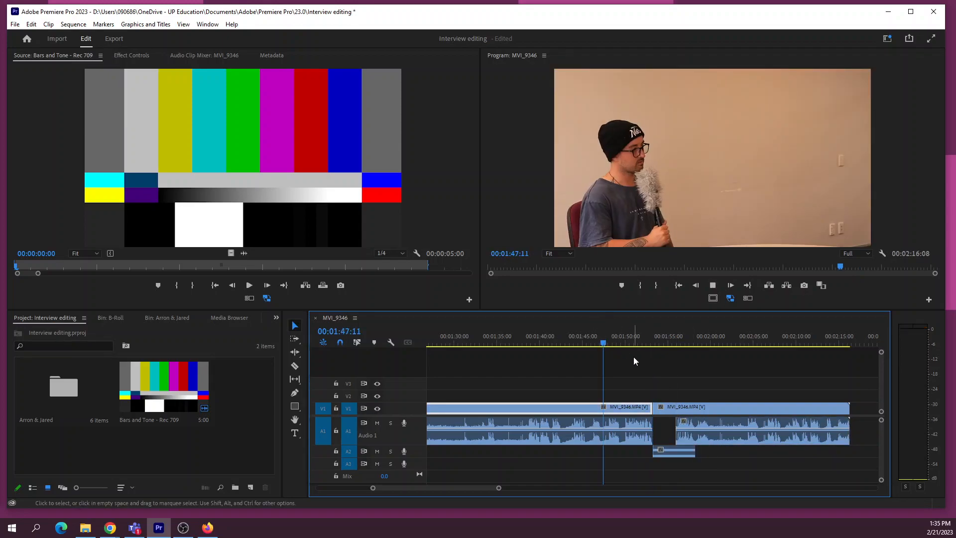
pyautogui.press('space')
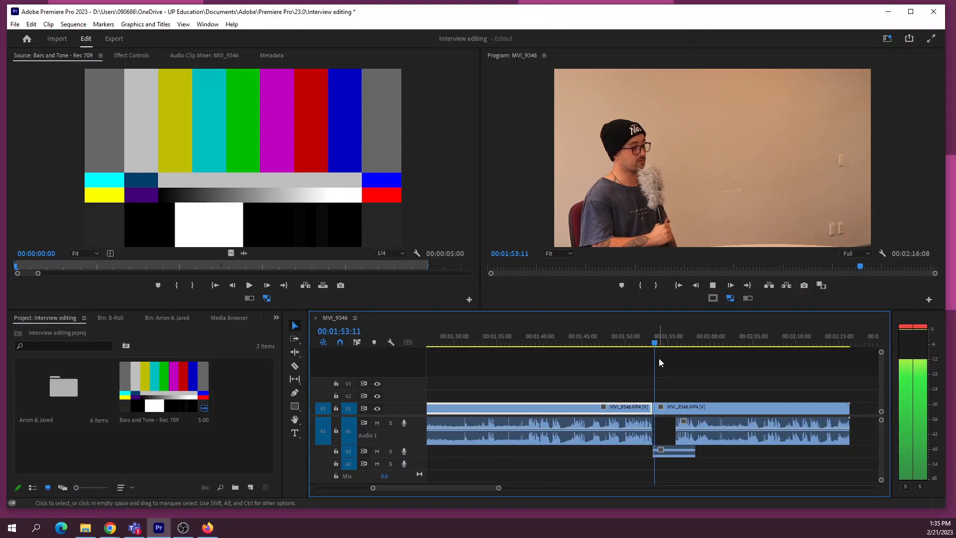
pyautogui.press('space')
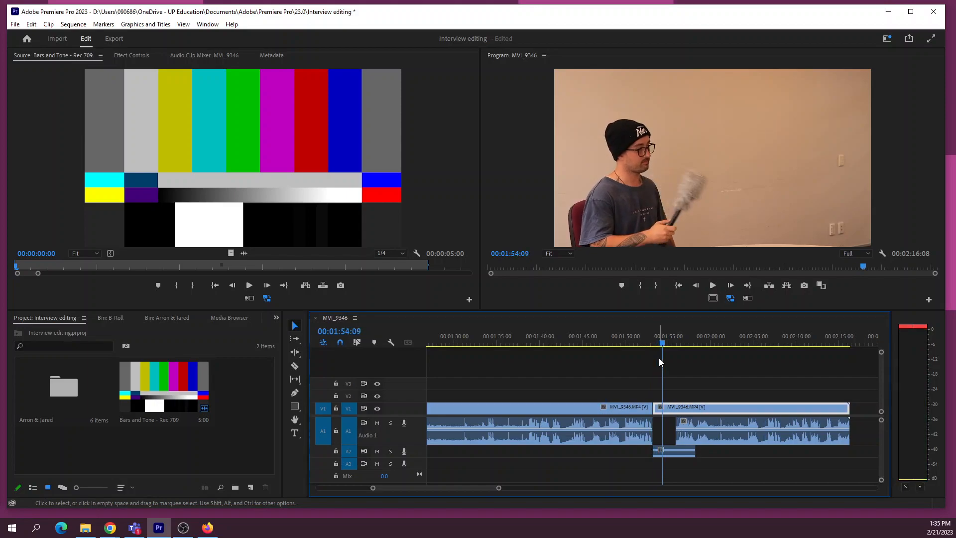
pyautogui.moveTo(695, 453); pyautogui.dragTo(662, 438)
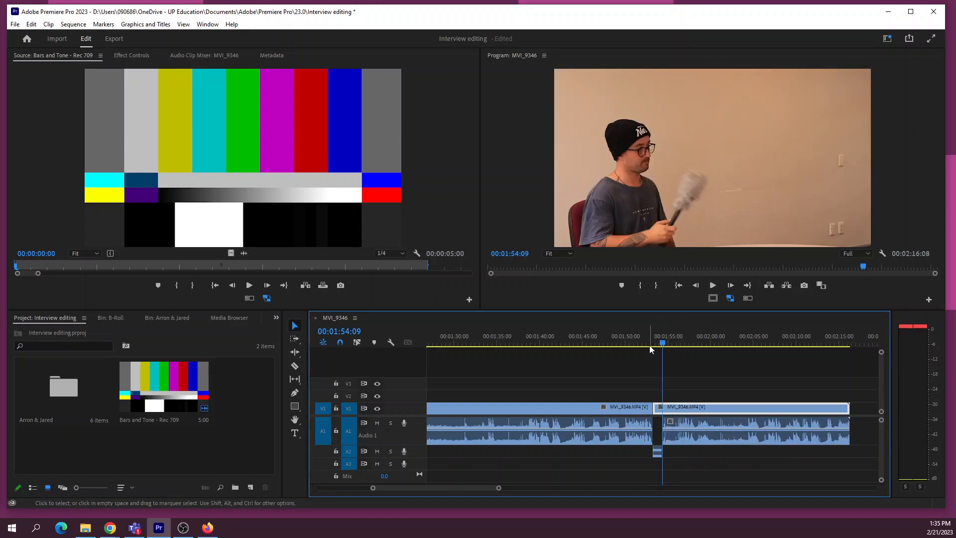
# Play the censored moment with the tone from about 00:01:53 to 00:01:56:03 to check the beep.
pyautogui.click(650, 335)
pyautogui.press('space')
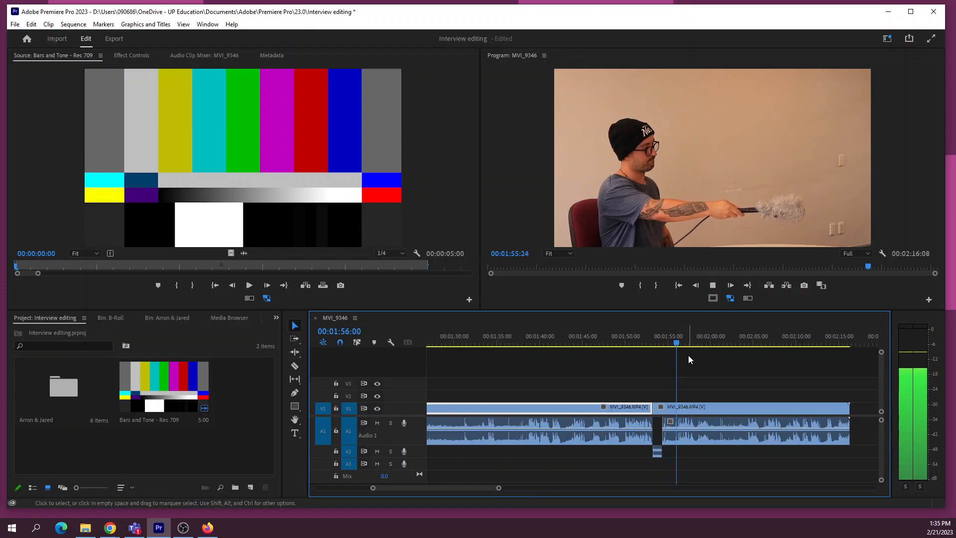
pyautogui.press('space')
pyautogui.press('-')
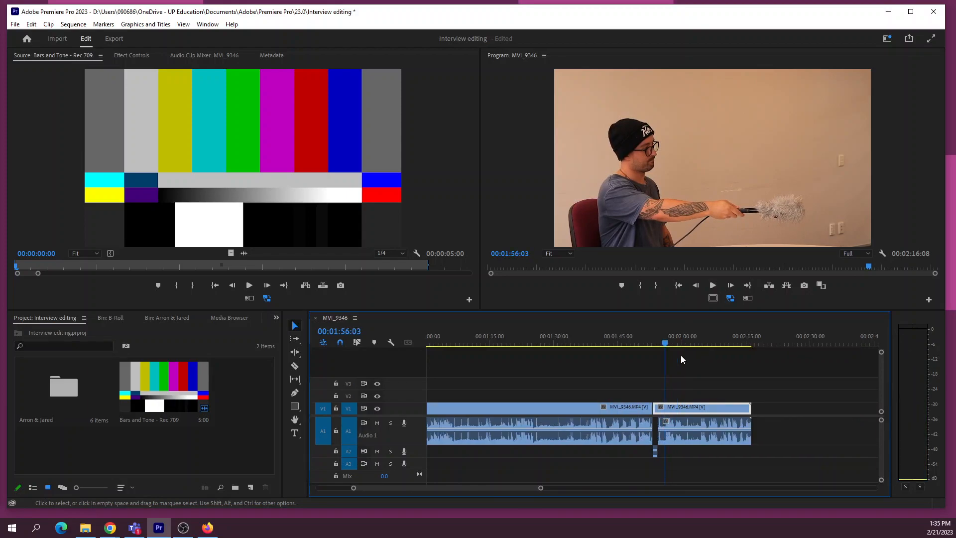
pyautogui.click(88, 449)
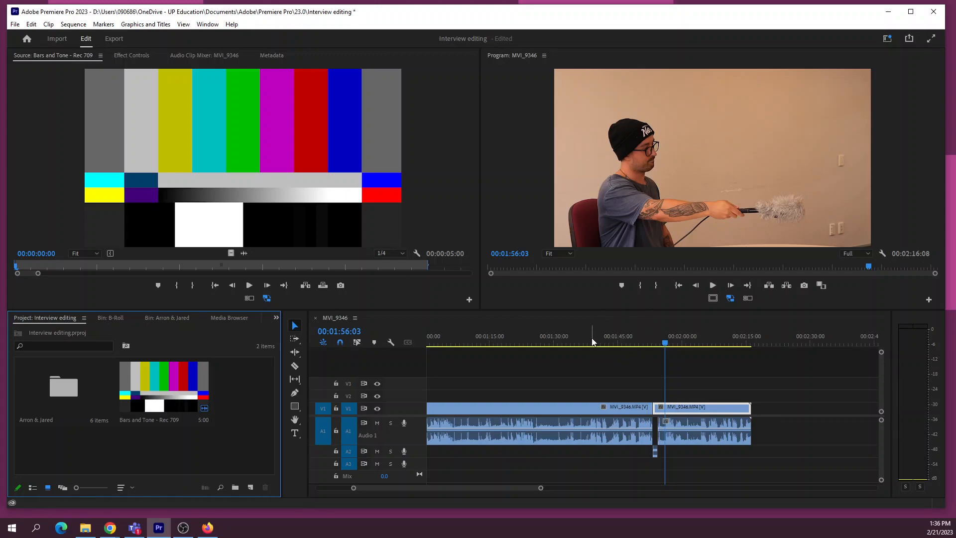
# Go back through the sequence to 00:01:34:15 and on to 00:00:38:17 to review the earlier edits.
pyautogui.click(574, 343)
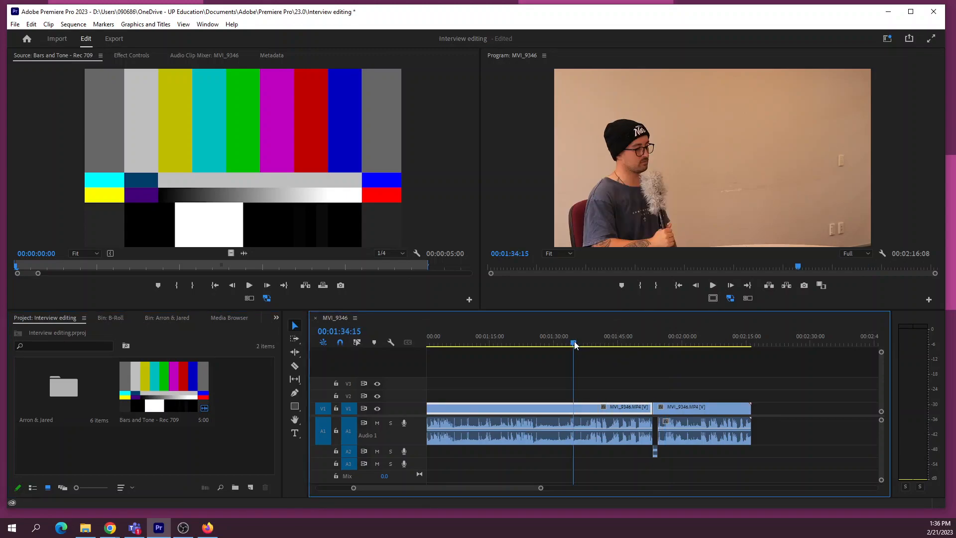
pyautogui.press('-')
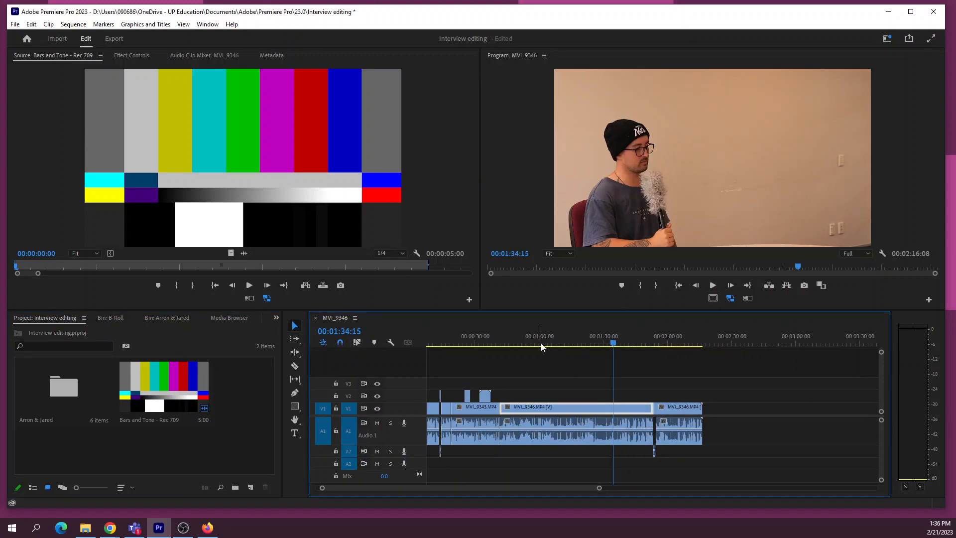
pyautogui.click(494, 342)
pyautogui.press('space')
pyautogui.press('space')
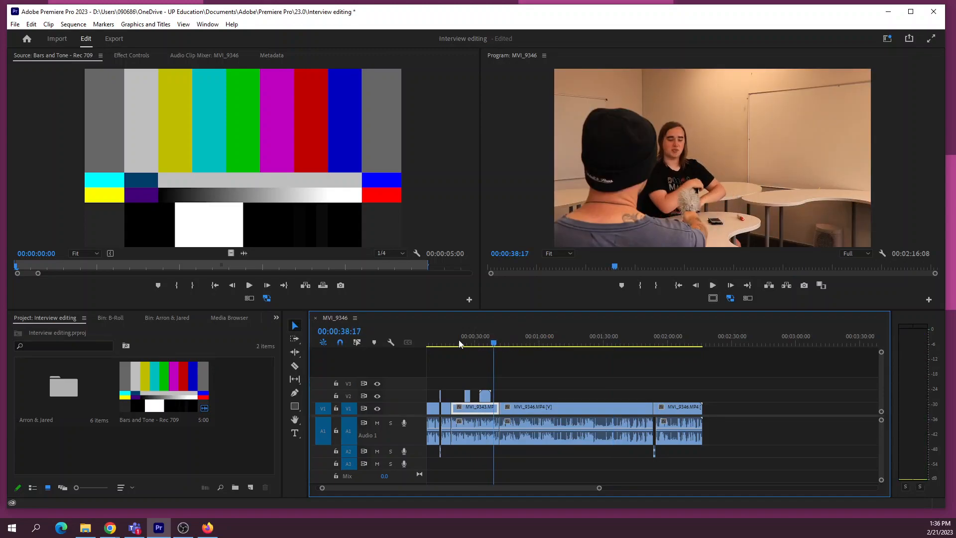